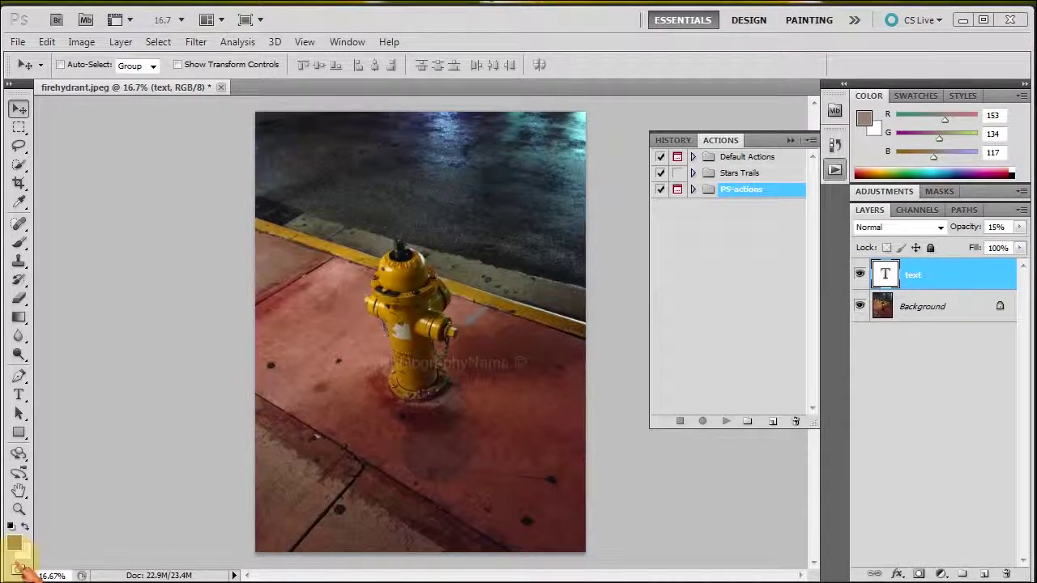
# - Check the Control Panel folder options for hidden files, closing them without changes
pyautogui.moveTo(25, 571)
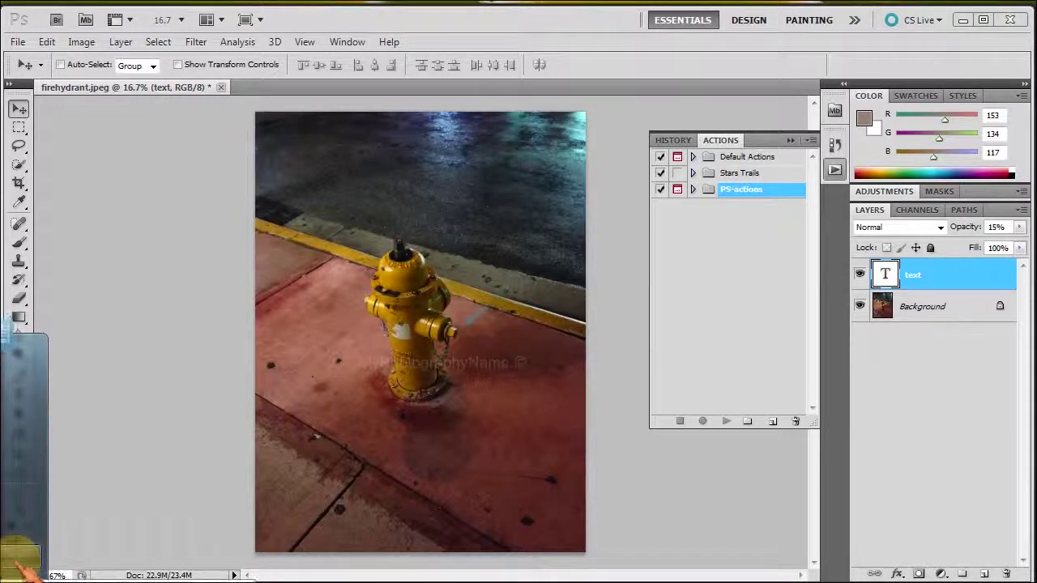
pyautogui.click(25, 567)
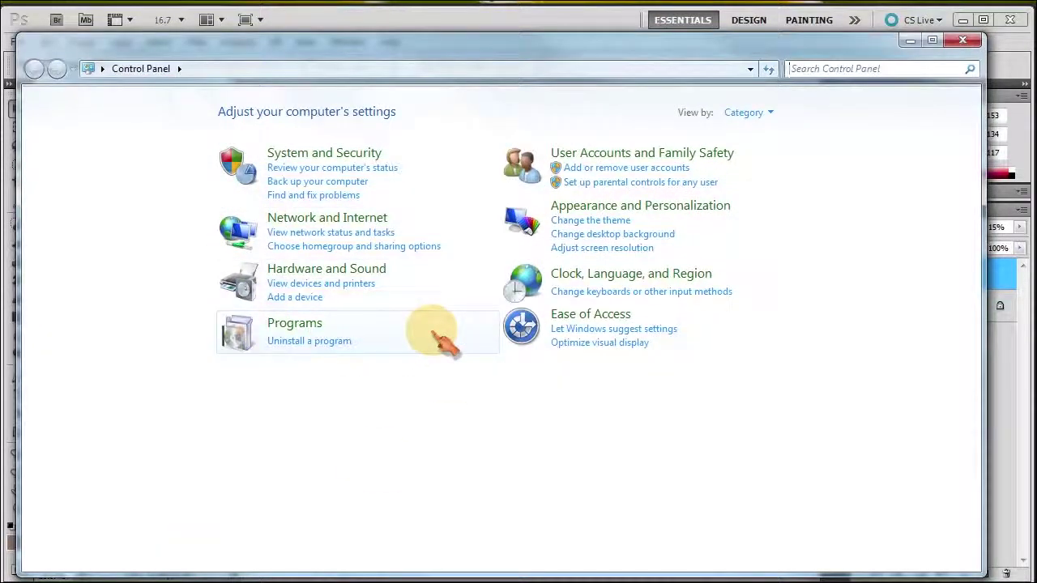
pyautogui.click(640, 206)
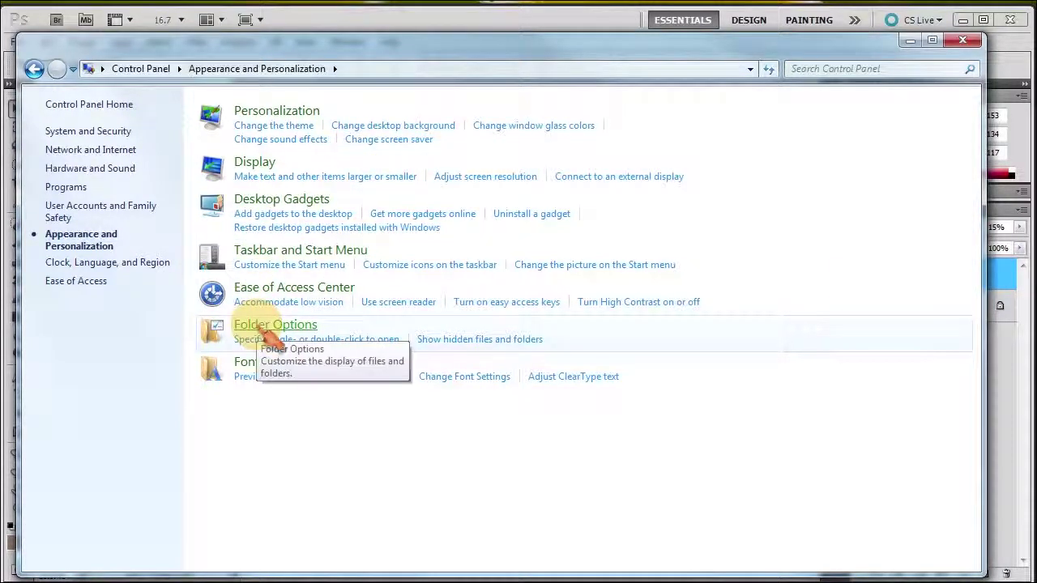
pyautogui.click(456, 339)
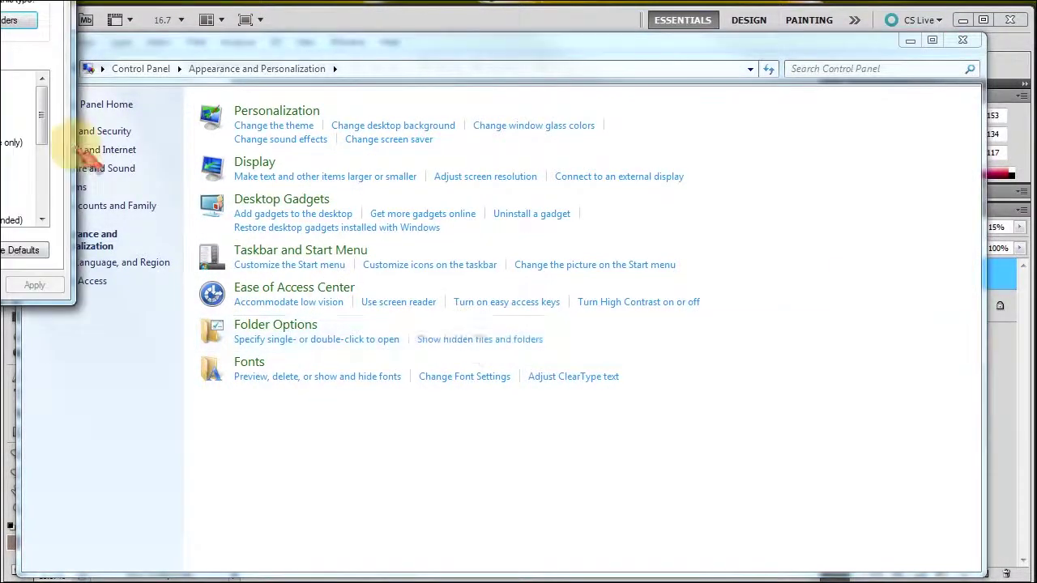
pyautogui.moveTo(93, 162); pyautogui.dragTo(340, 152)
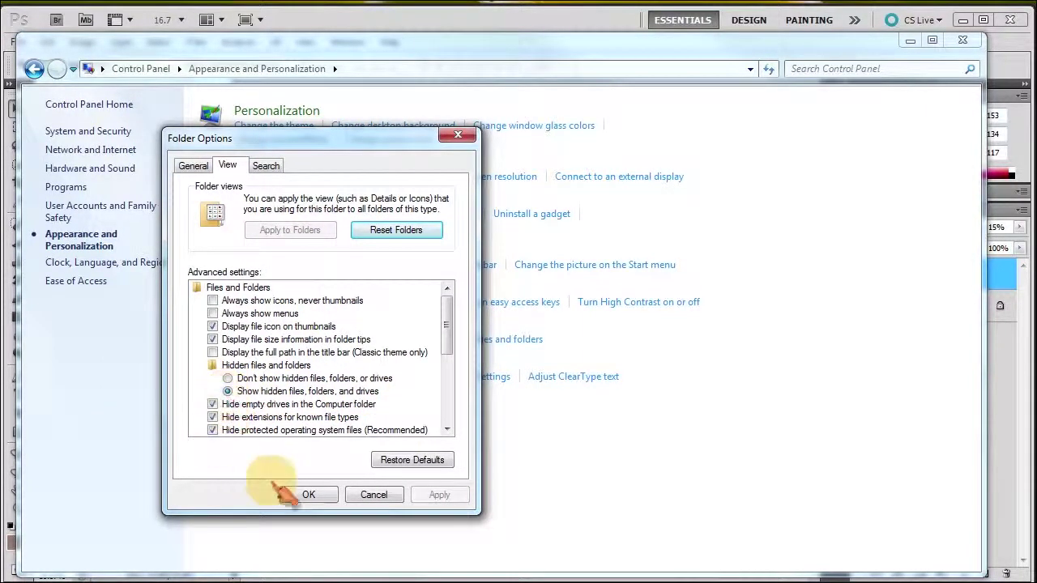
pyautogui.click(375, 495)
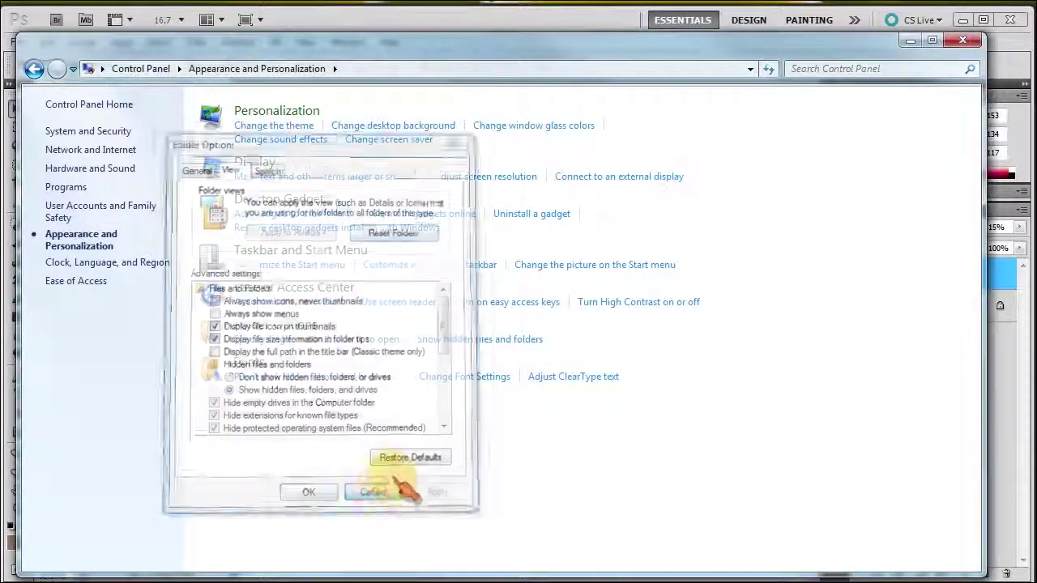
pyautogui.click(962, 40)
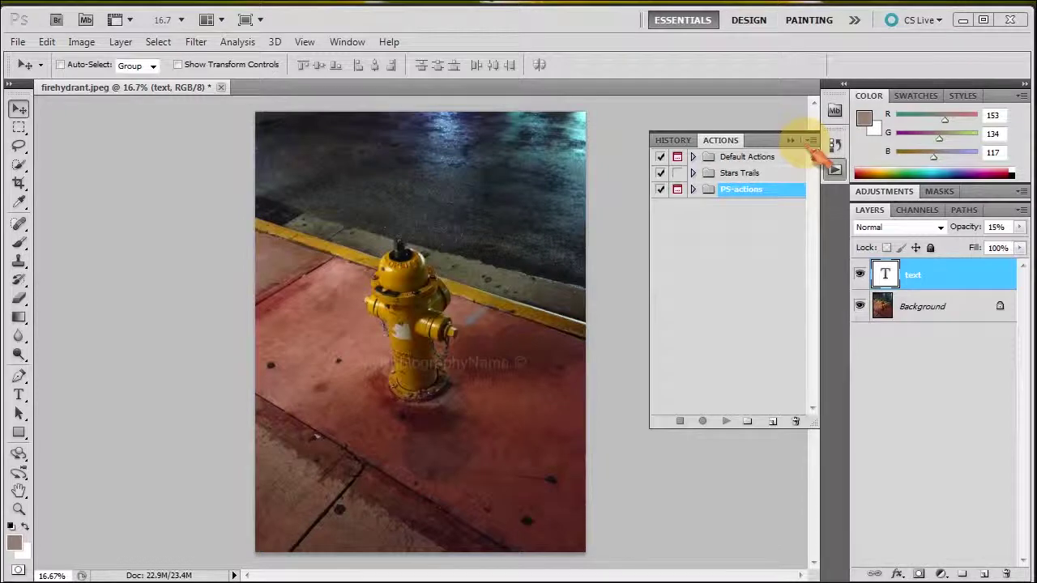
# - Start saving the PS-actions action set, browsing to C:\ProgramData\Adobe
pyautogui.click(811, 142)
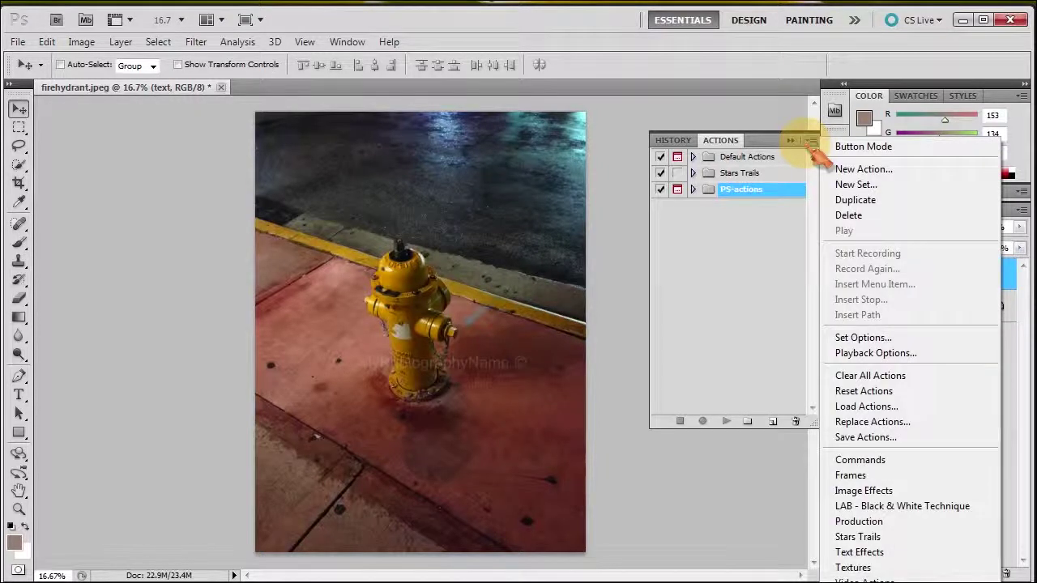
pyautogui.click(862, 438)
pyautogui.click(576, 123)
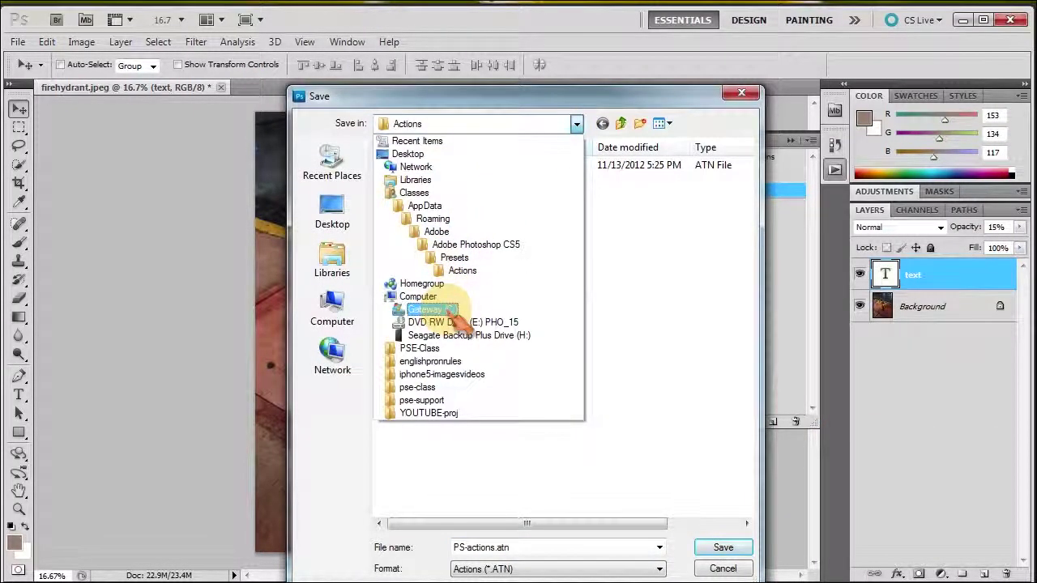
pyautogui.click(447, 310)
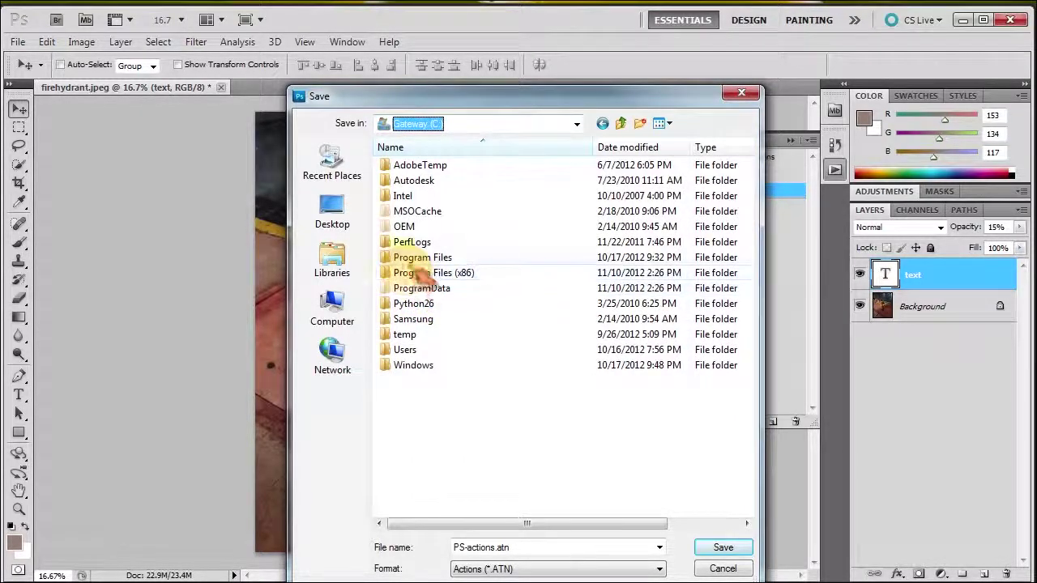
pyautogui.doubleClick(422, 289)
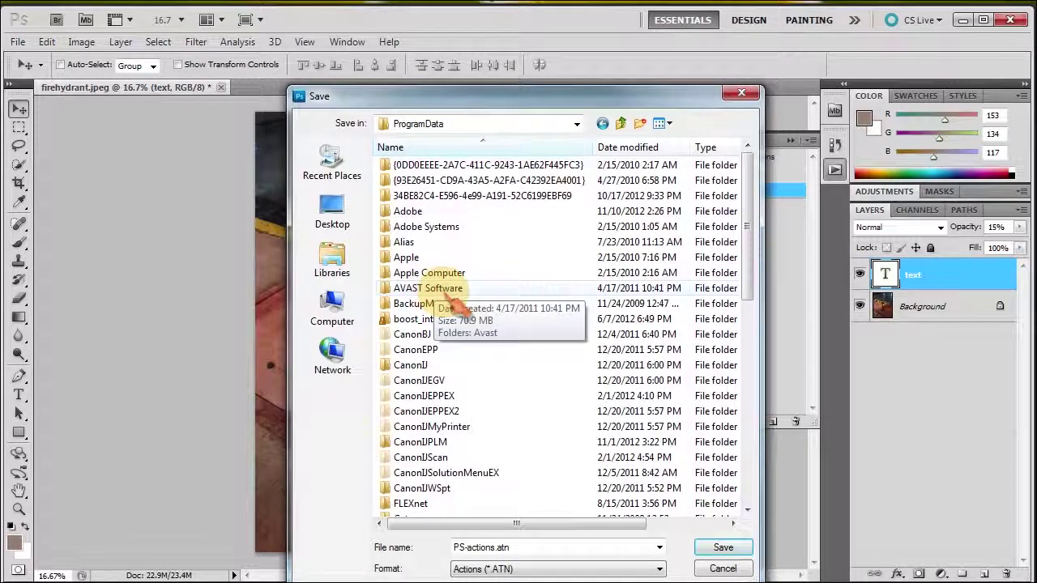
pyautogui.doubleClick(412, 212)
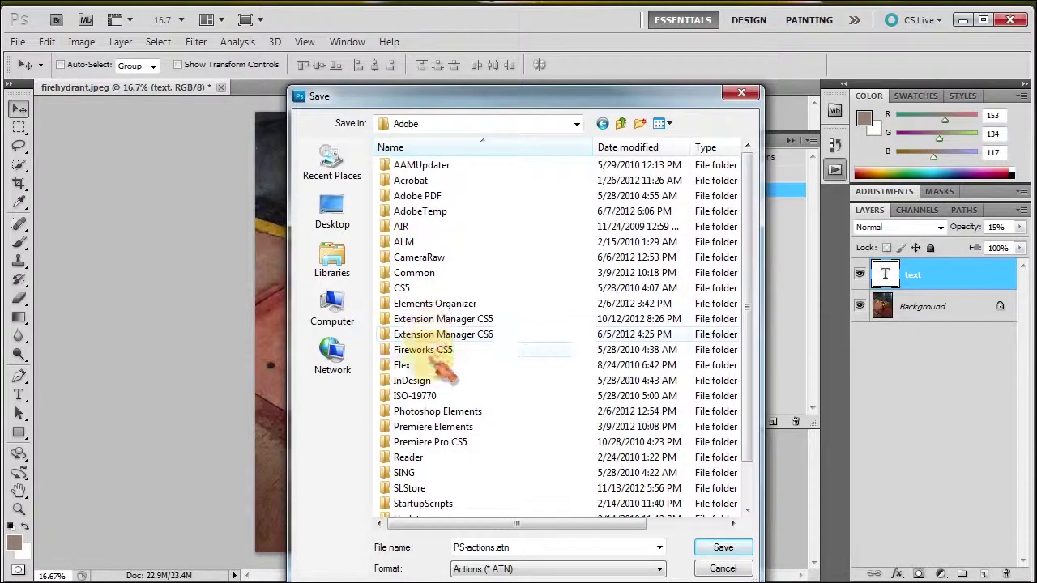
# - Browse the save location into Photoshop Elements\10.0\Photo Creations\photo effects and scroll its files
pyautogui.doubleClick(429, 412)
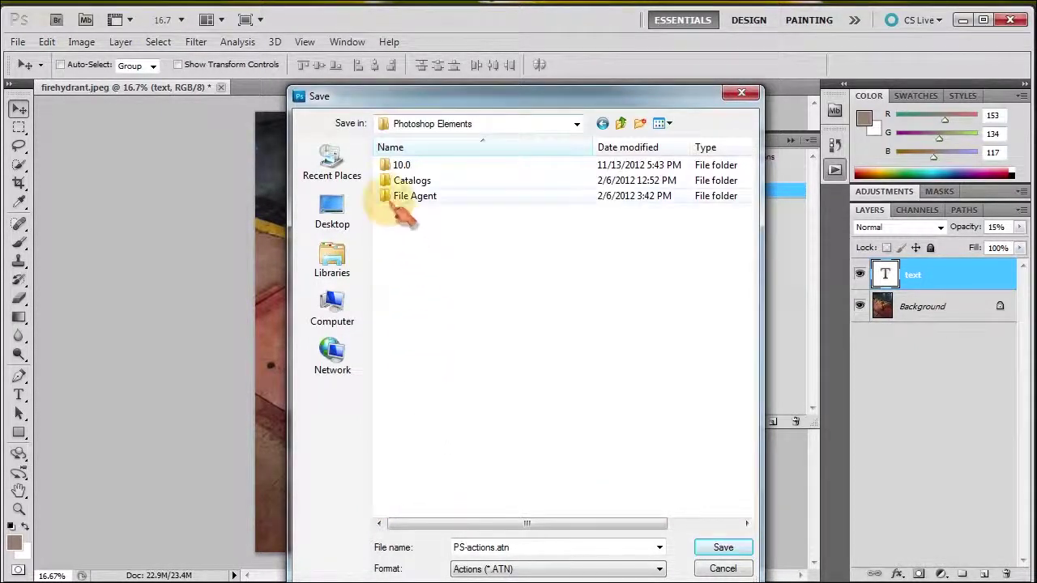
pyautogui.click(397, 168)
pyautogui.doubleClick(397, 168)
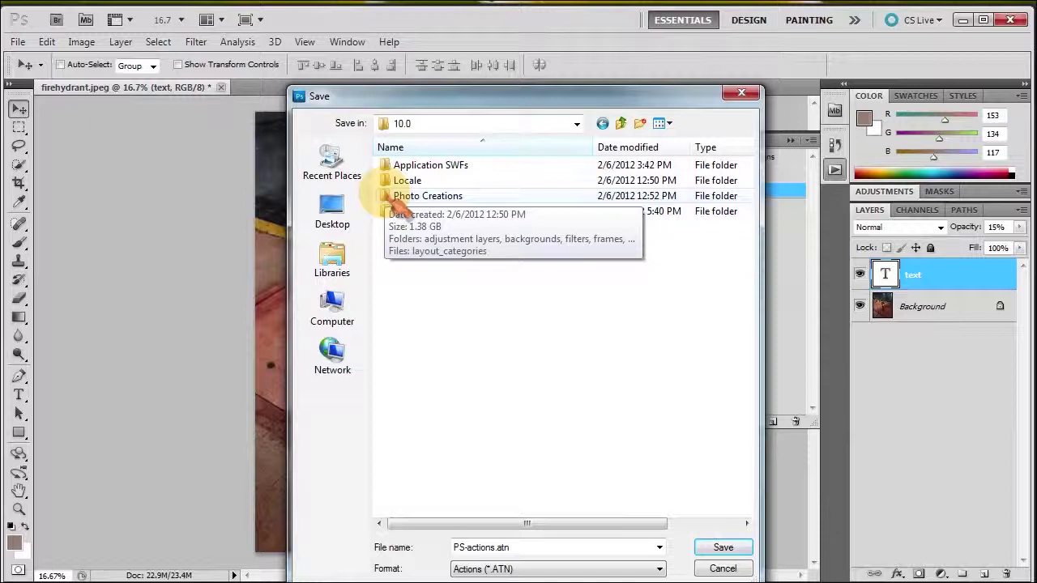
pyautogui.doubleClick(395, 197)
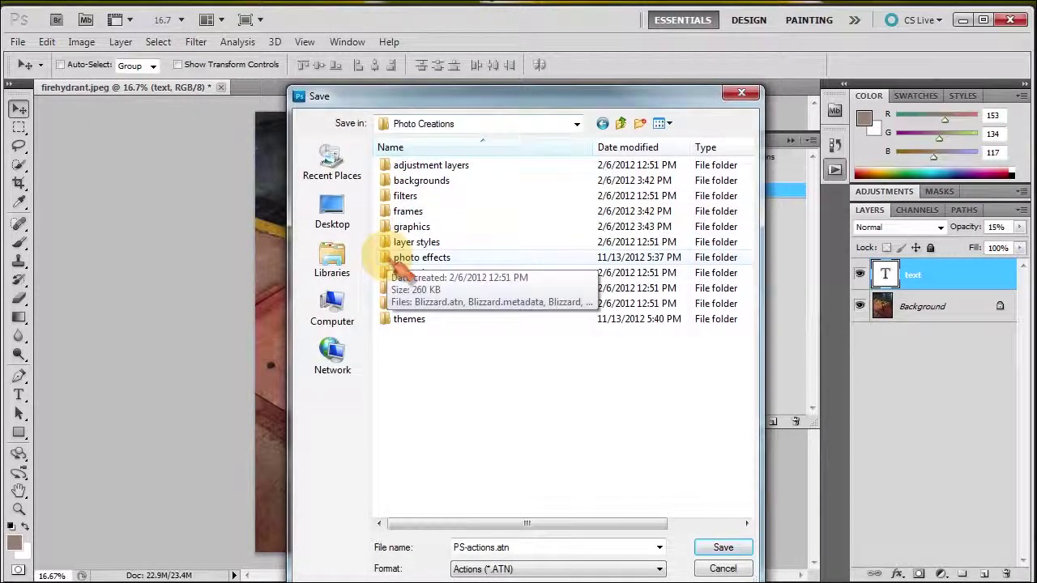
pyautogui.doubleClick(395, 262)
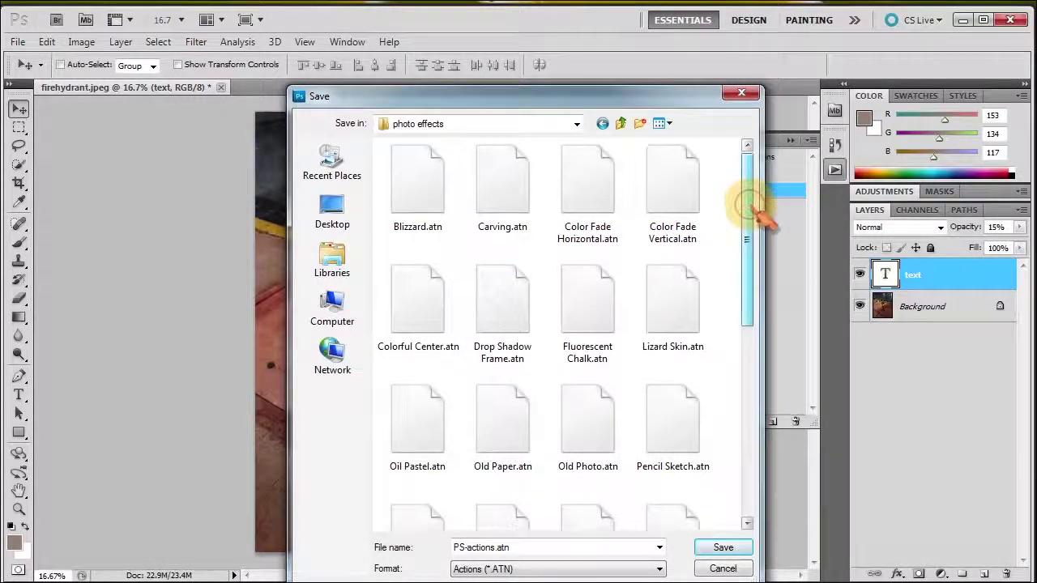
pyautogui.scroll(-2, 759, 233)
pyautogui.scroll(-3, 759, 237)
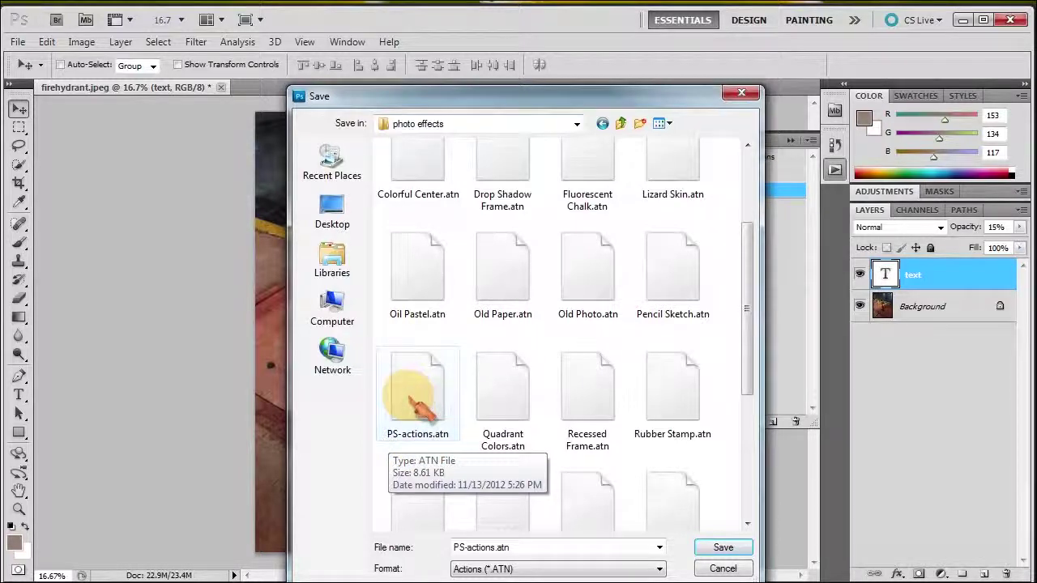
# - Close the save window and quit Photoshop CS5 without saving image changes
pyautogui.click(723, 569)
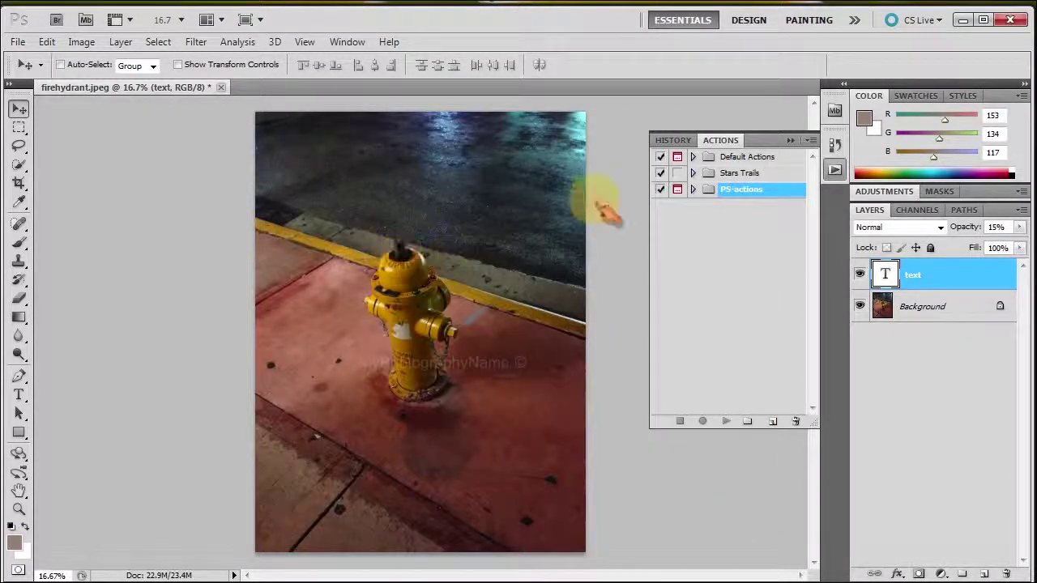
pyautogui.click(1010, 20)
pyautogui.click(553, 245)
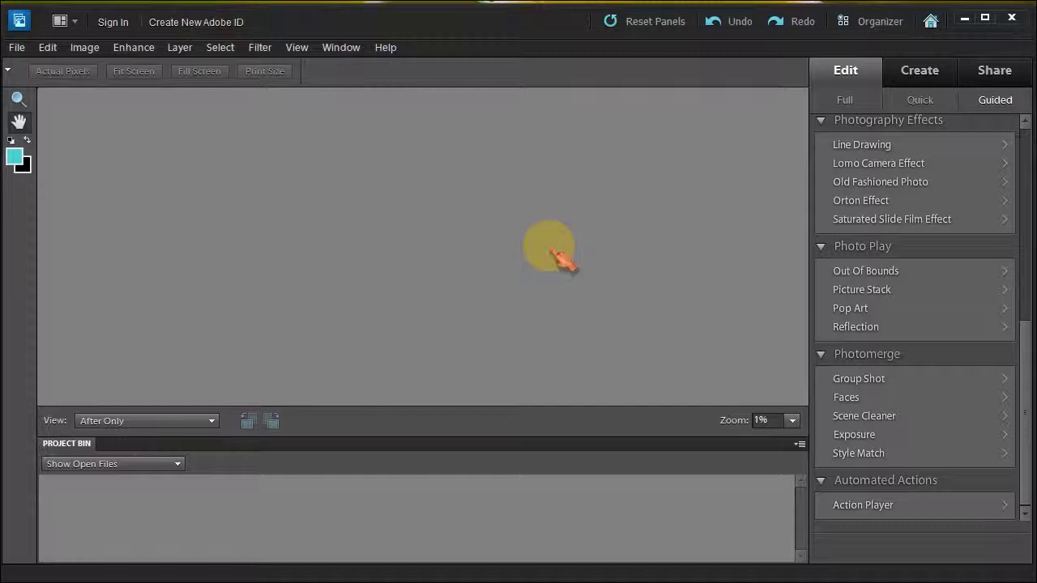
# - In Explorer, open C:\ProgramData\Adobe\Photoshop Elements\10.0\Photo Creations
pyautogui.click(73, 565)
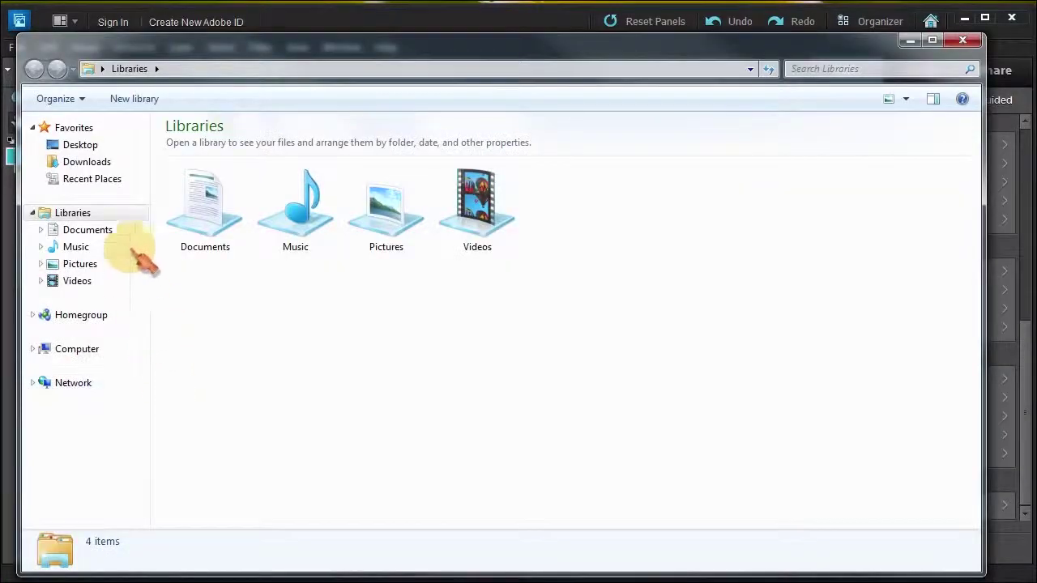
pyautogui.click(78, 354)
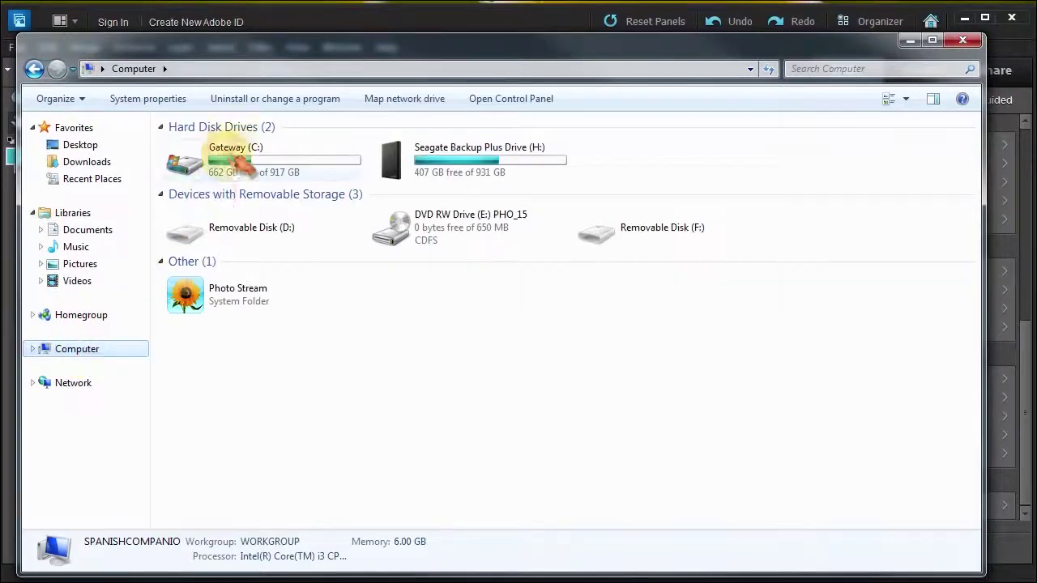
pyautogui.doubleClick(229, 101)
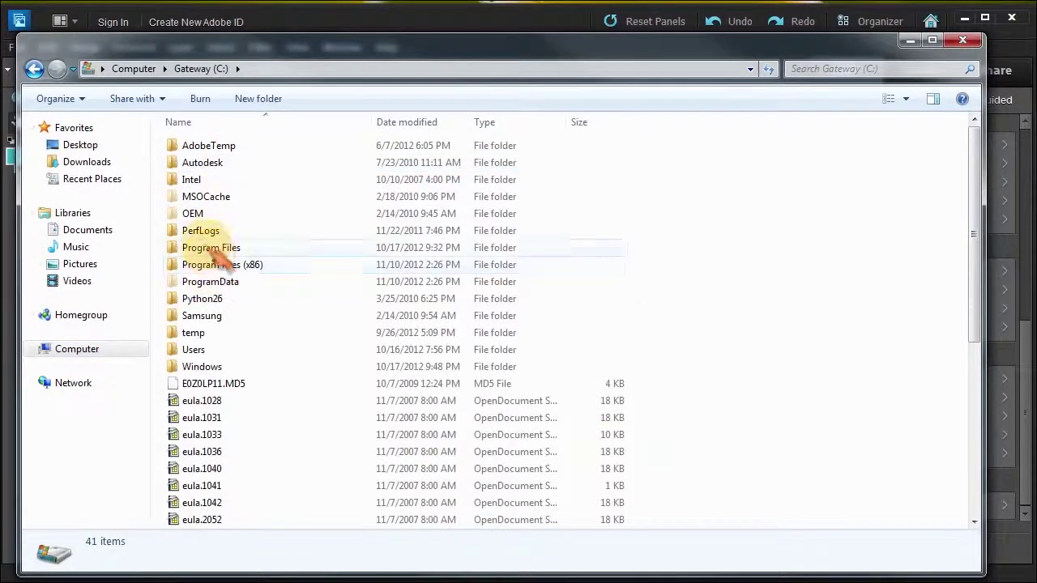
pyautogui.doubleClick(208, 284)
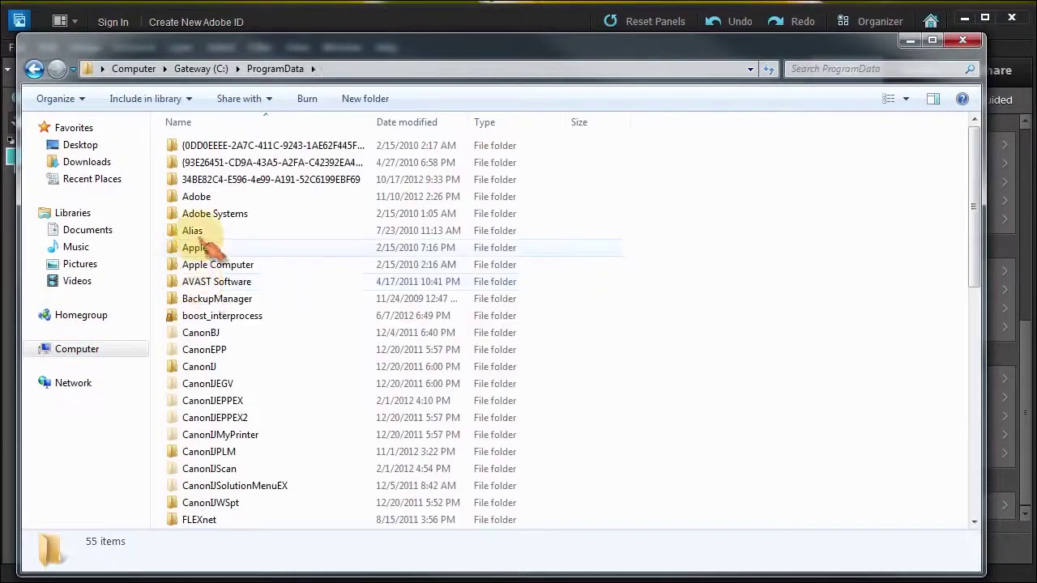
pyautogui.doubleClick(207, 199)
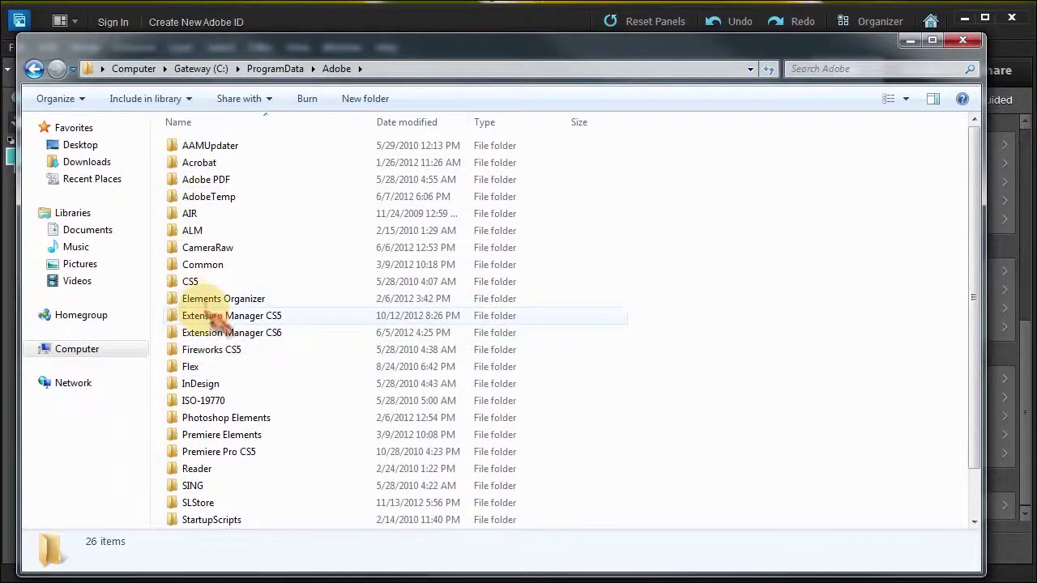
pyautogui.doubleClick(215, 423)
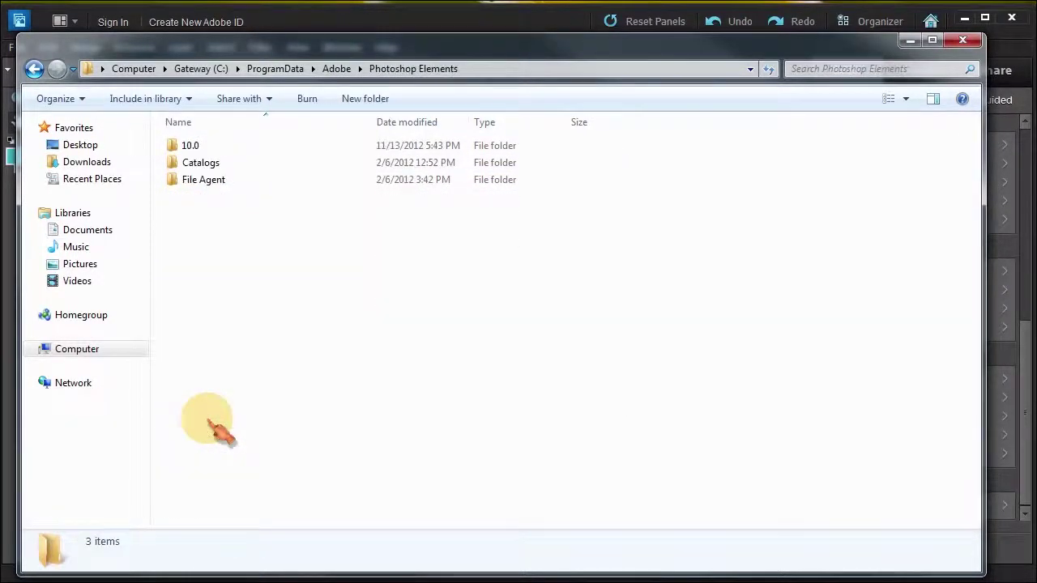
pyautogui.doubleClick(191, 146)
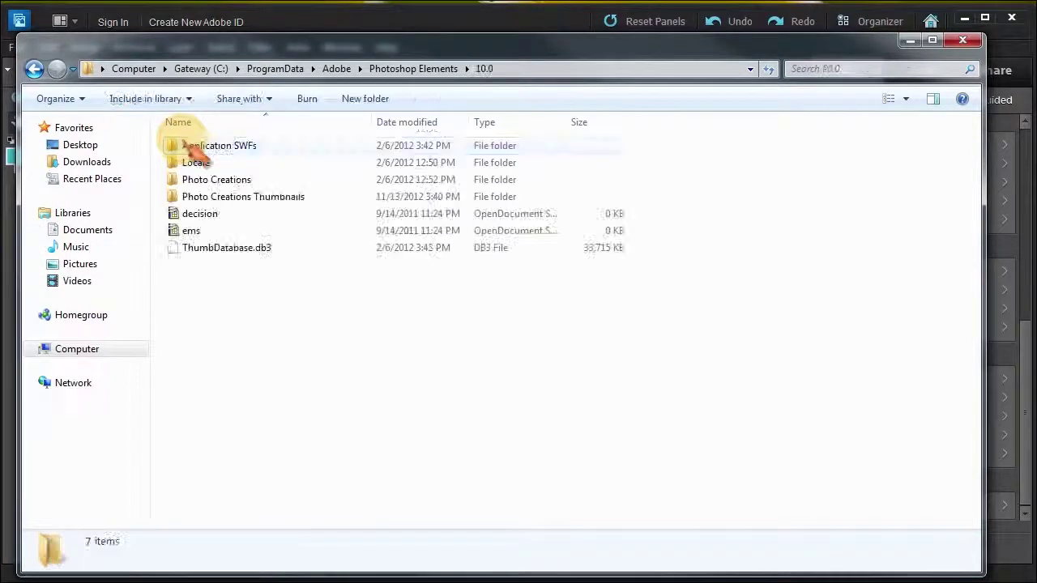
pyautogui.doubleClick(193, 179)
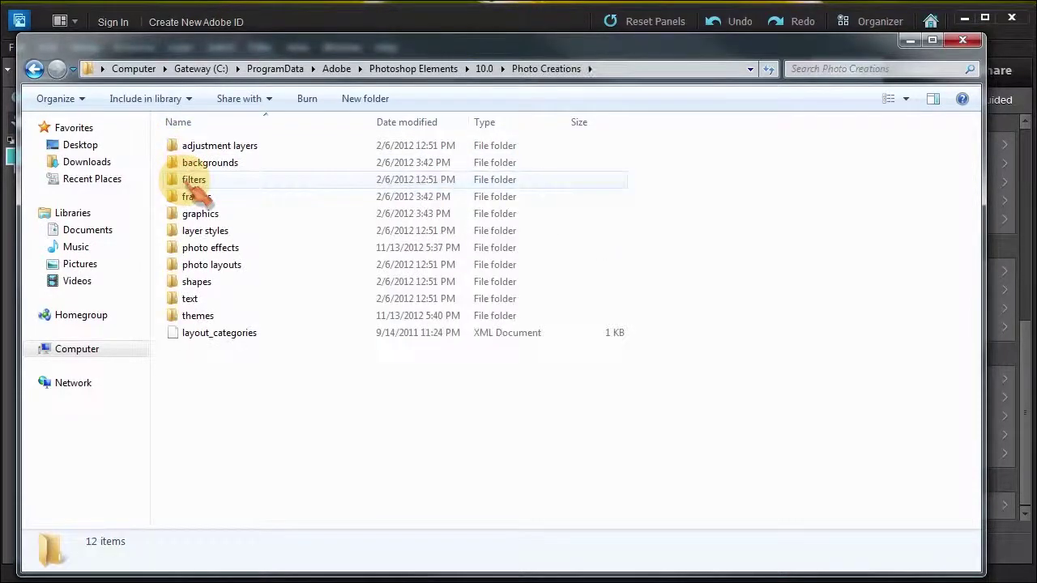
# - Open the photo effects folder to list its 100 effect files
pyautogui.doubleClick(206, 248)
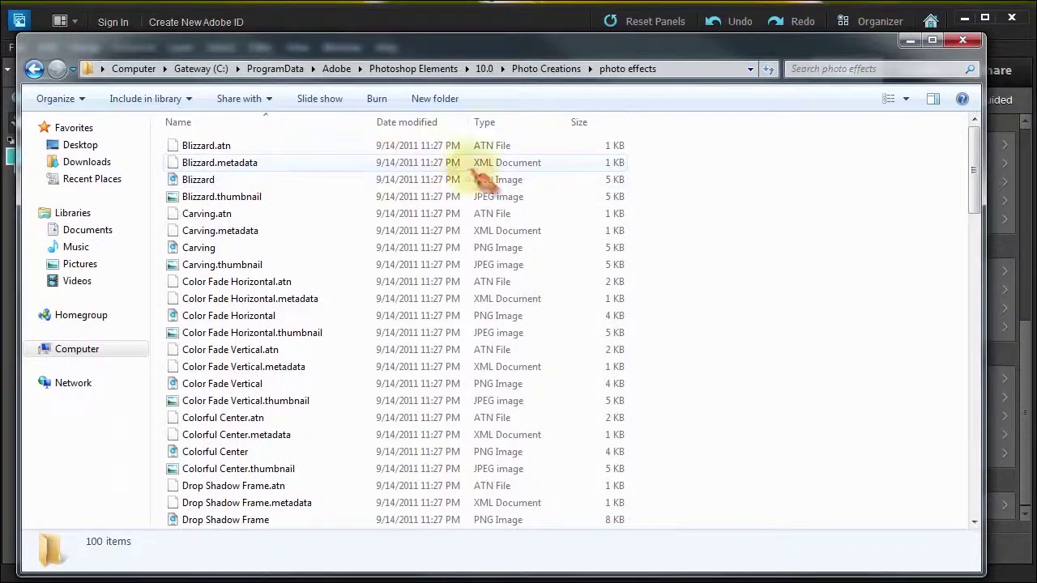
pyautogui.click(248, 174)
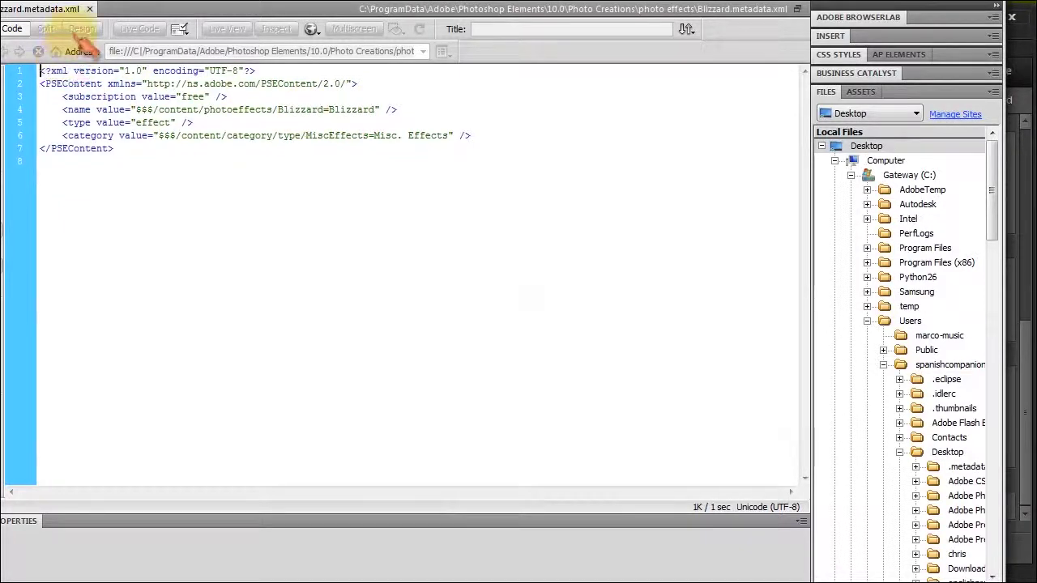
# - Close the Blizzard metadata file, scroll to the PS-actions files, and close the photo effects window
pyautogui.click(960, 14)
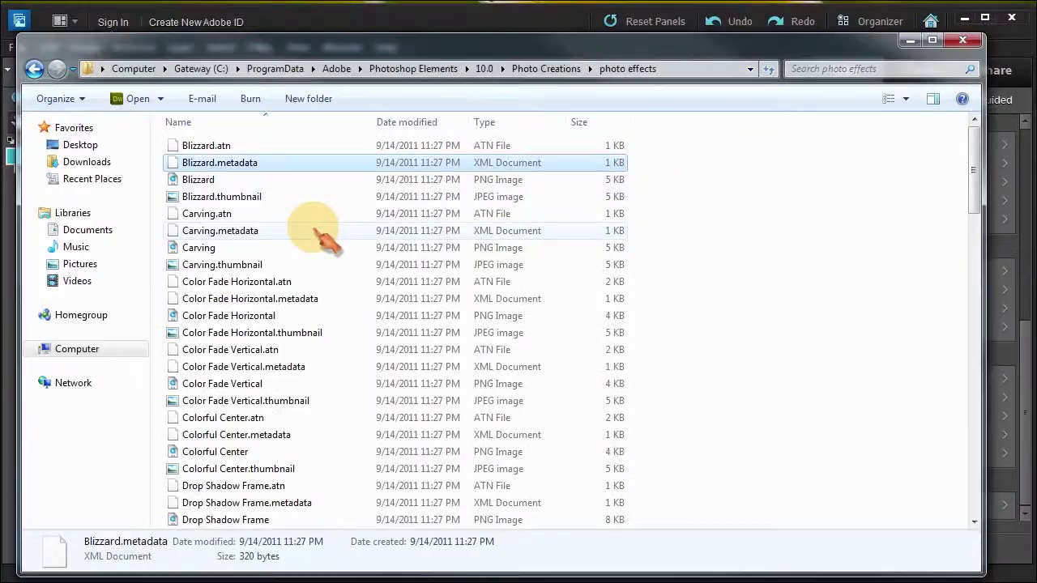
pyautogui.moveTo(979, 170); pyautogui.dragTo(996, 339)
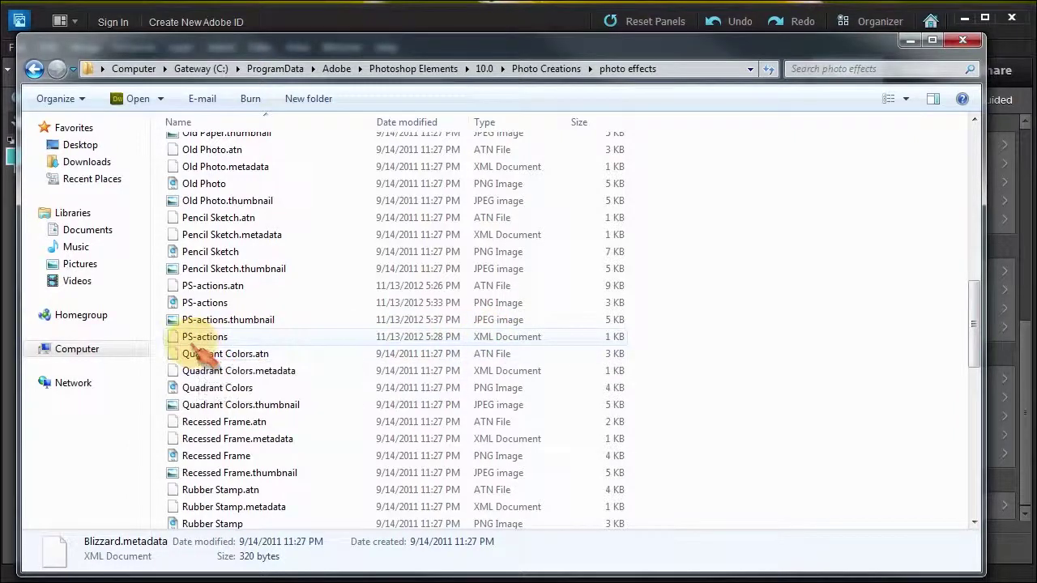
pyautogui.moveTo(211, 357)
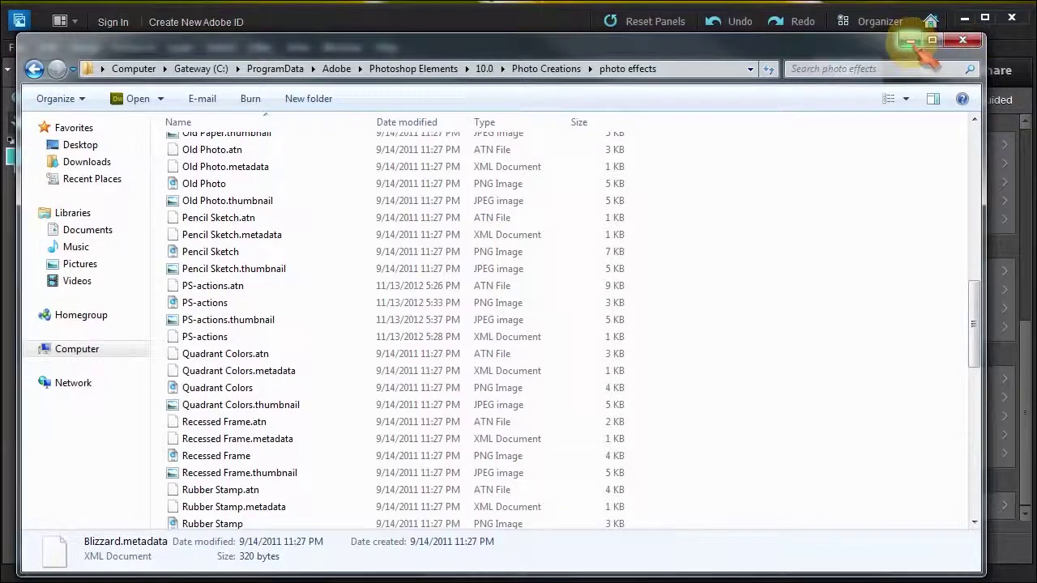
pyautogui.click(963, 41)
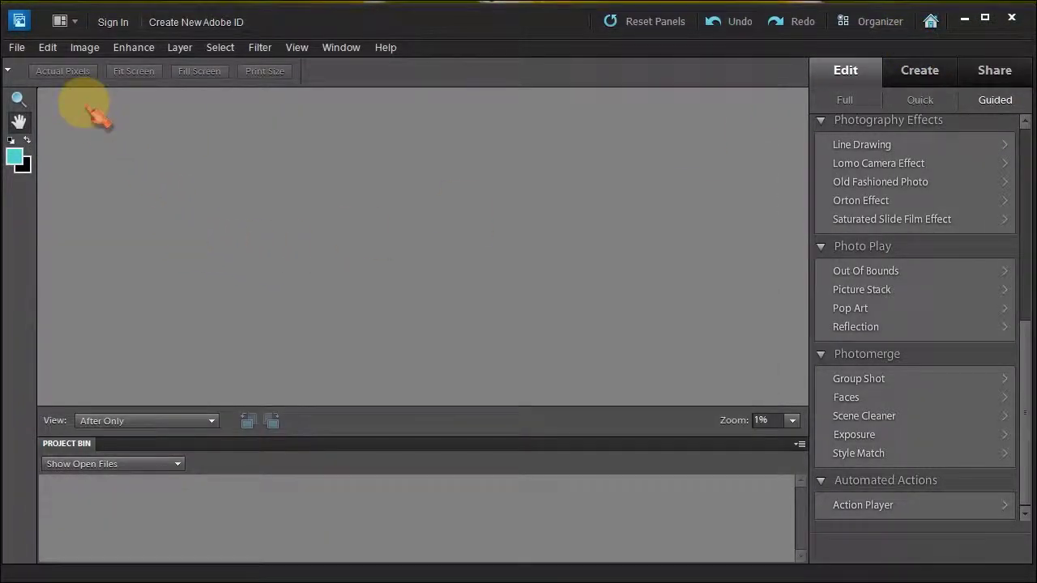
# - Create a new 64×64 px blank file named PS-actions with a transparent background
pyautogui.click(16, 47)
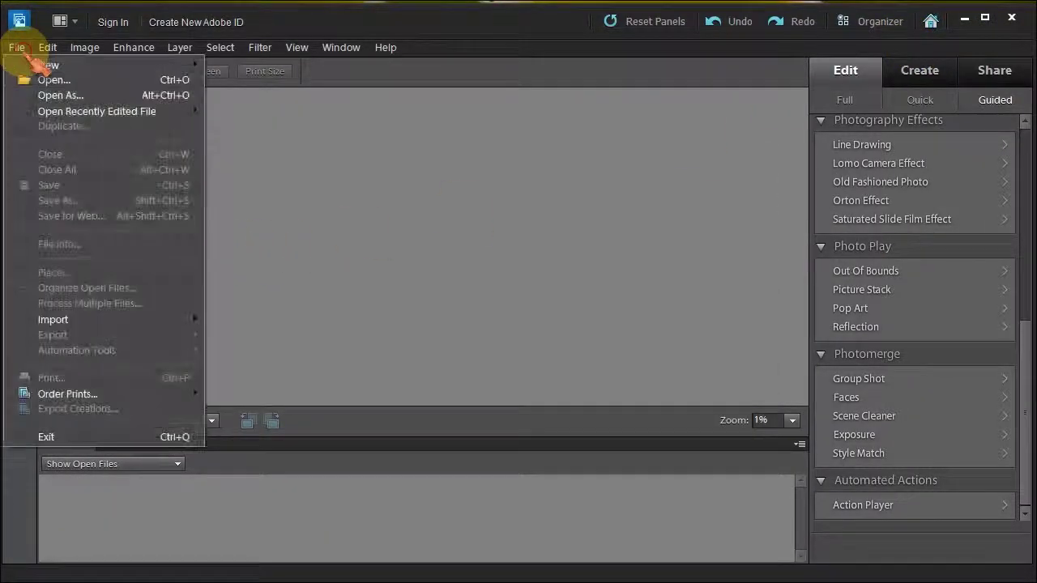
pyautogui.moveTo(45, 66)
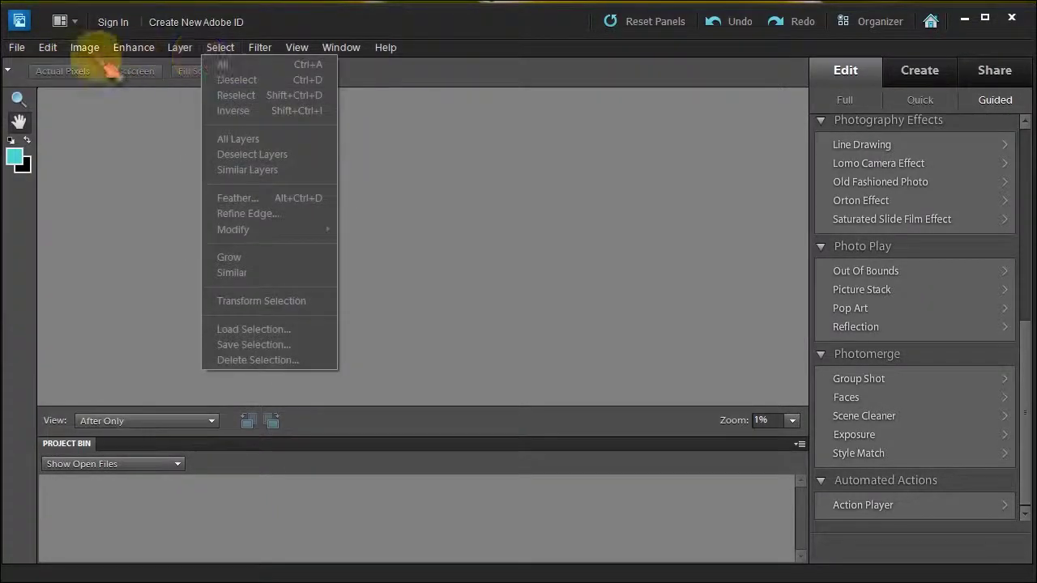
pyautogui.click(235, 65)
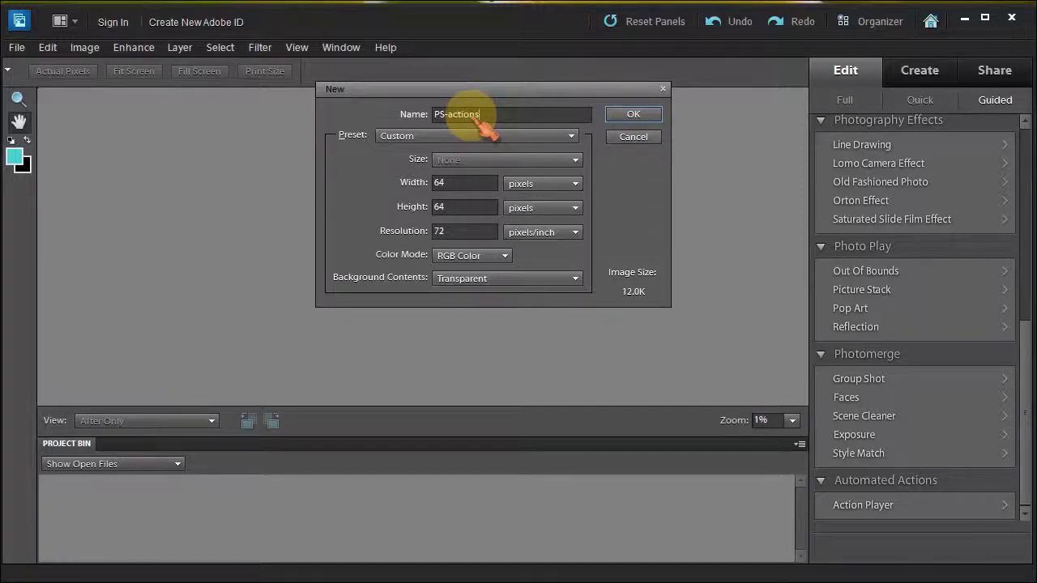
pyautogui.click(633, 115)
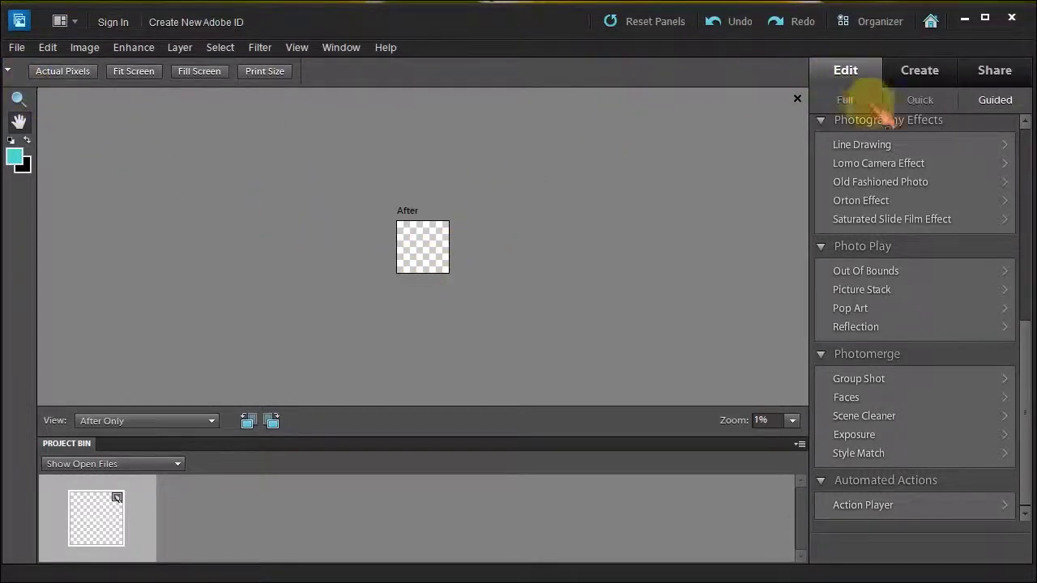
# - In Full edit, type a W with the Horizontal Type tool and centre it on the canvas
pyautogui.click(846, 102)
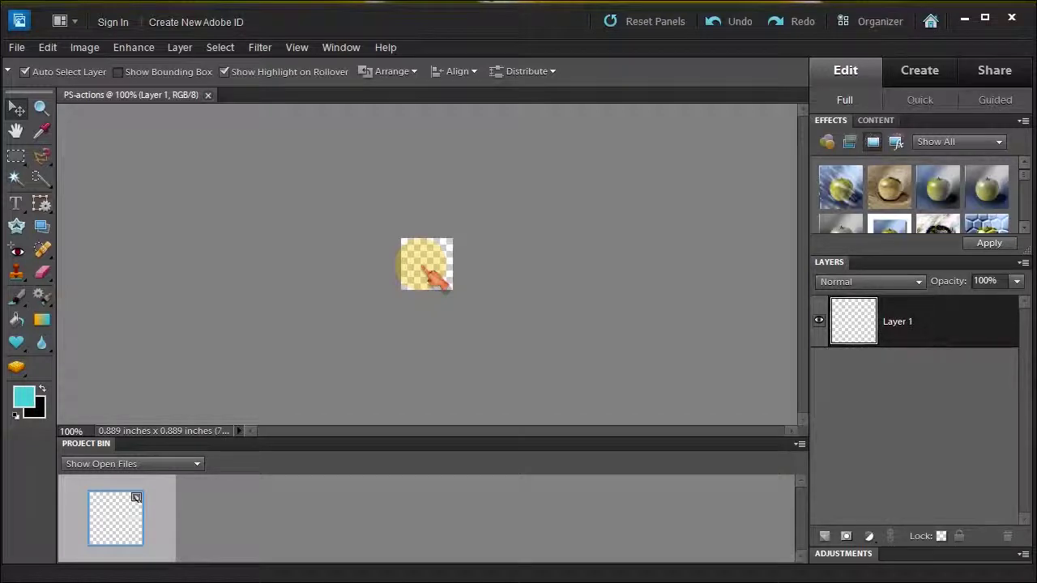
pyautogui.click(18, 206)
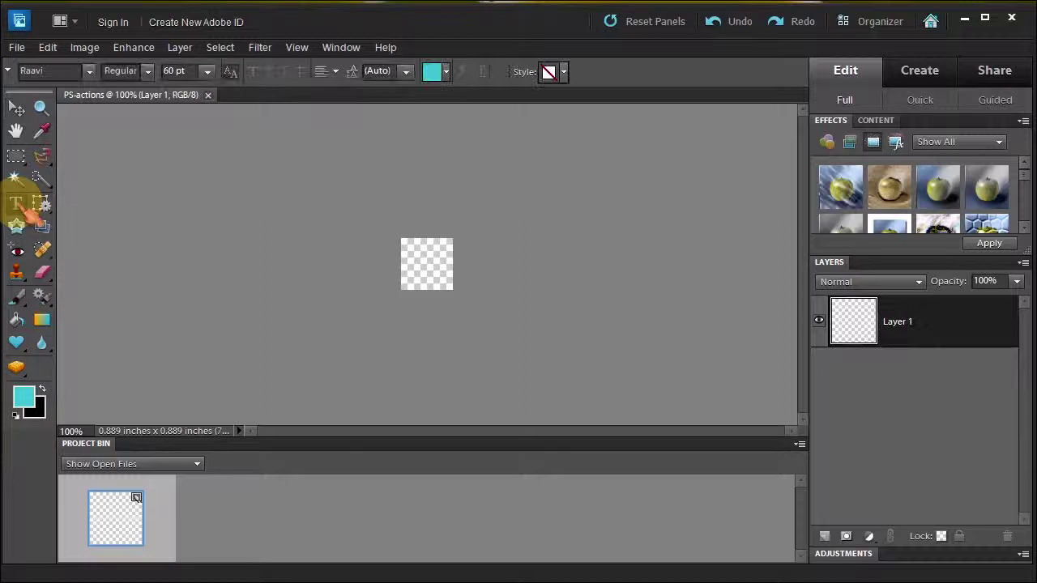
pyautogui.click(416, 268)
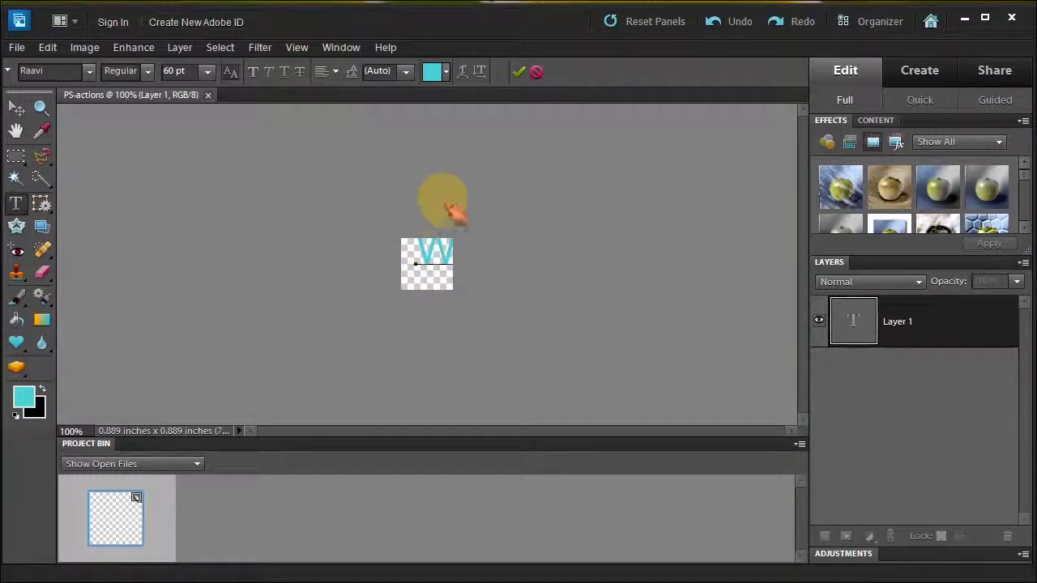
pyautogui.click(518, 71)
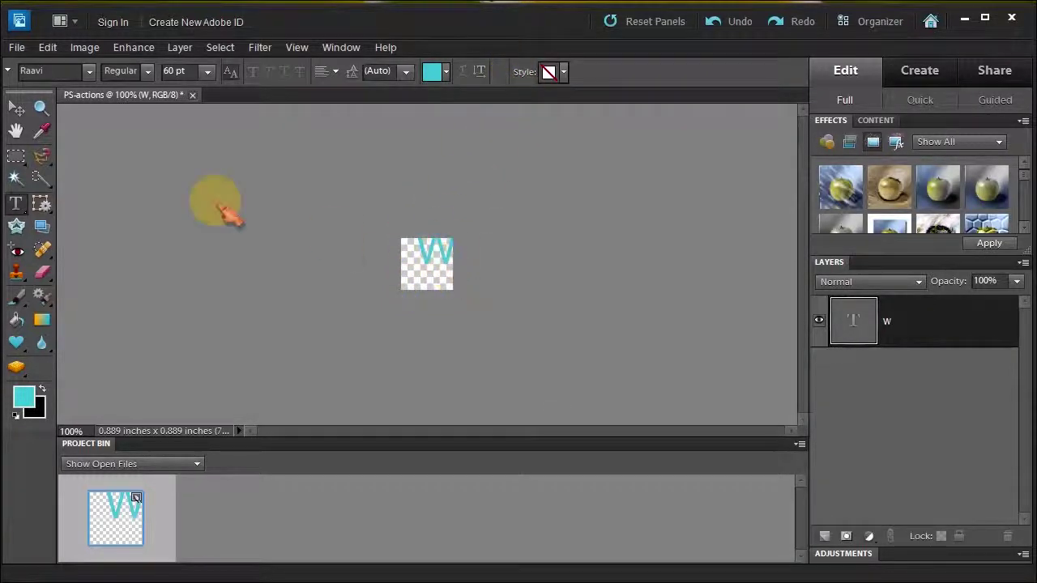
pyautogui.click(16, 108)
pyautogui.moveTo(456, 289); pyautogui.dragTo(423, 277)
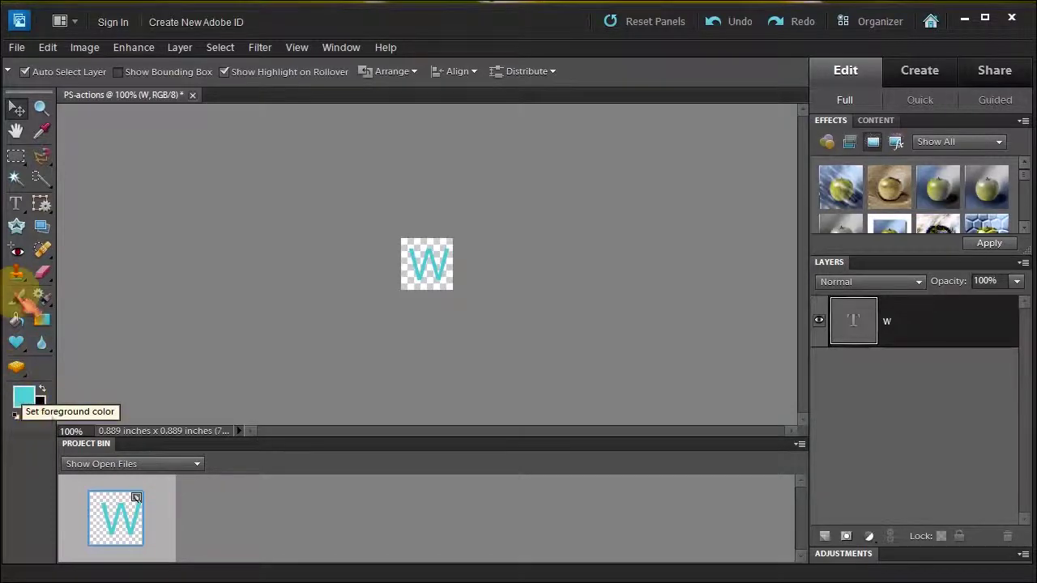
# - Apply the Orange Glass style from Glass Buttons to the W text
pyautogui.click(18, 204)
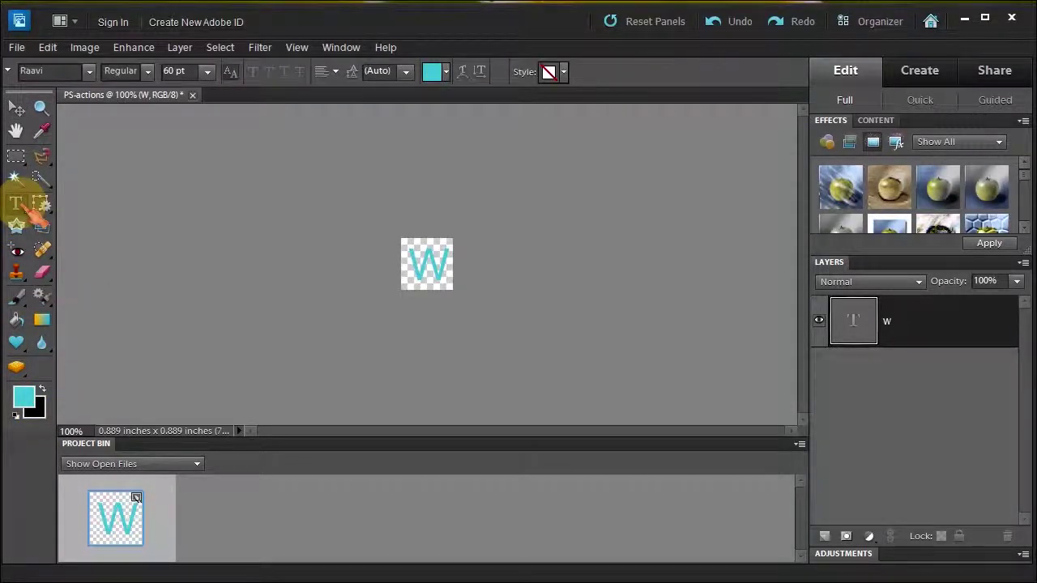
pyautogui.click(564, 72)
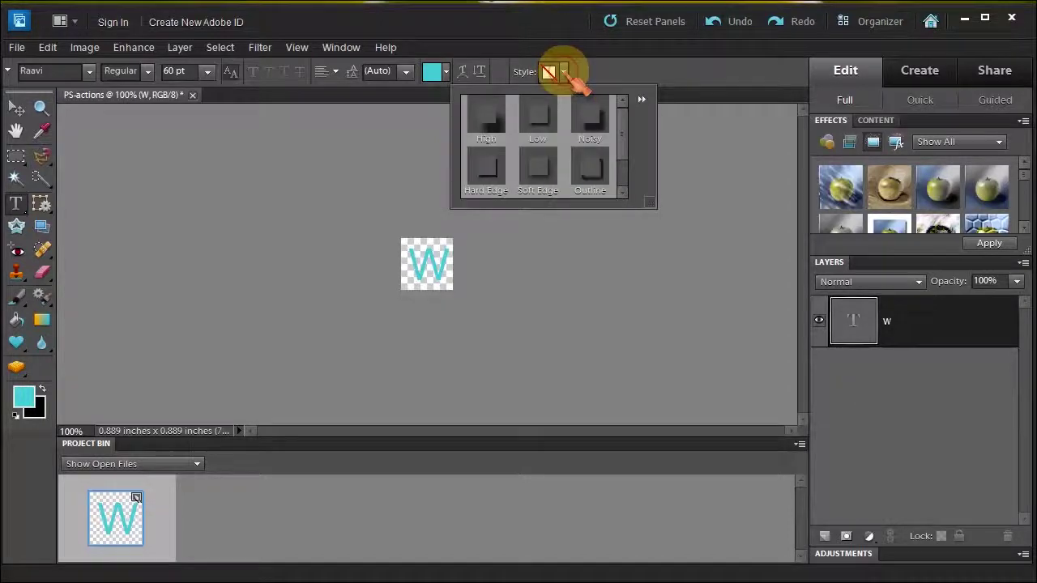
pyautogui.click(641, 99)
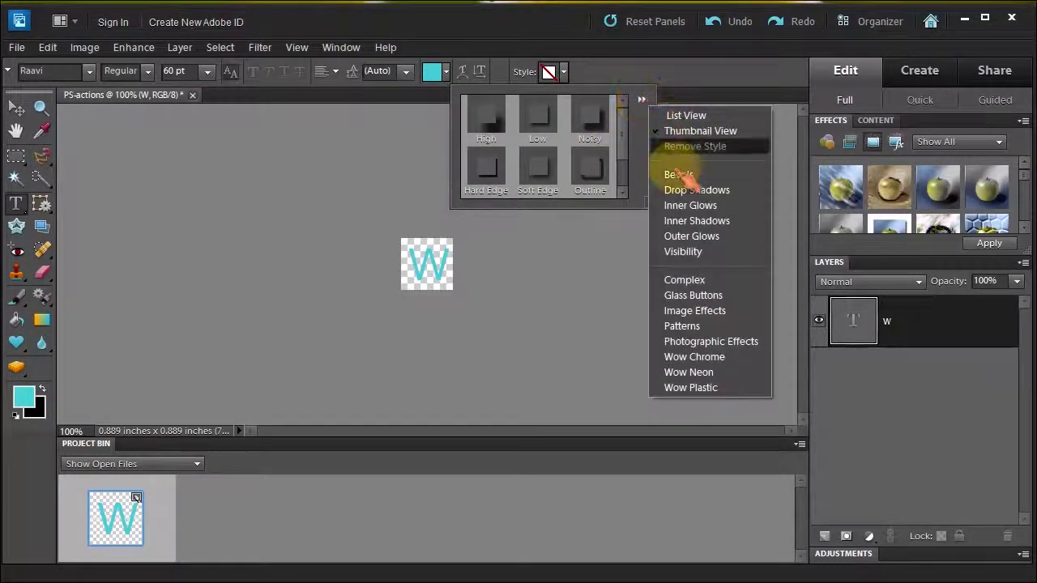
pyautogui.click(693, 295)
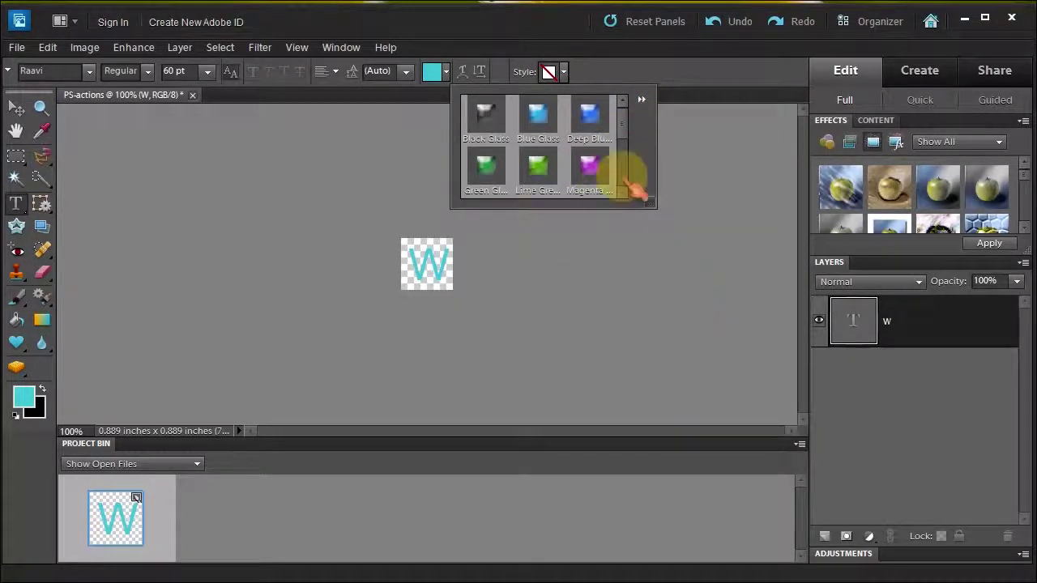
pyautogui.scroll(-1, 630, 194)
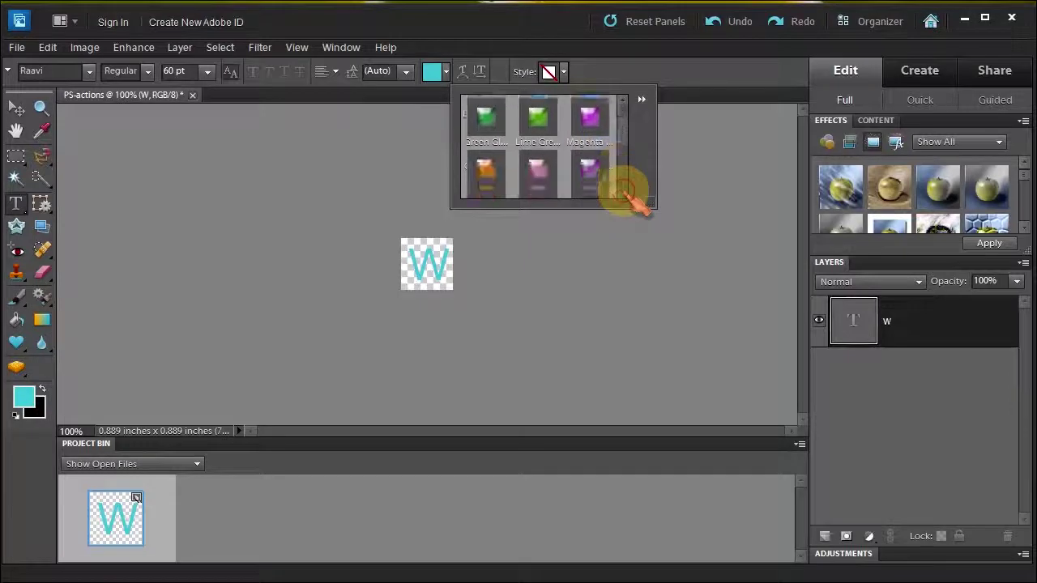
pyautogui.click(492, 166)
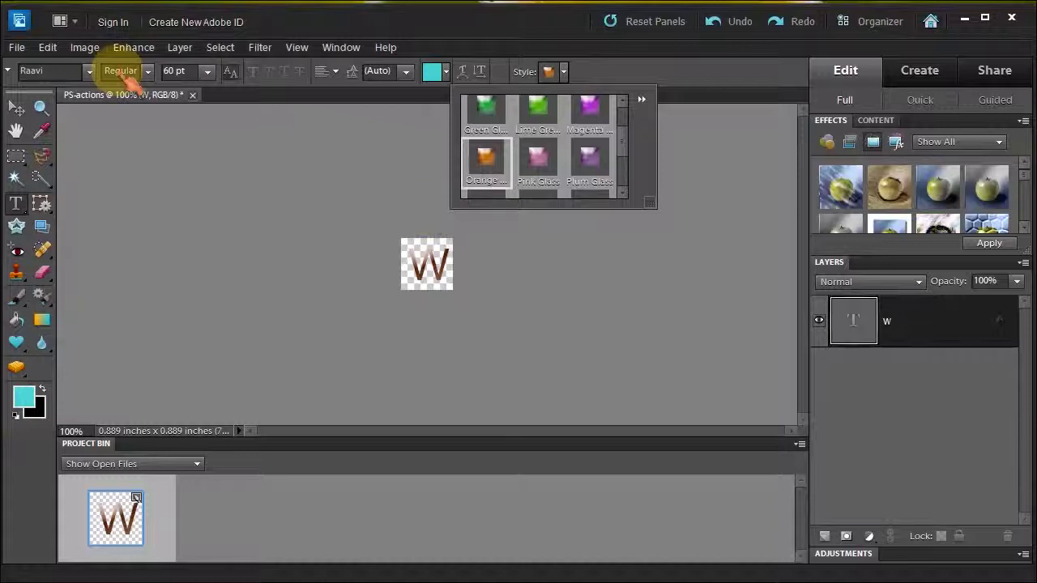
# - Change the W's font to Rockwell Extra Bold and commit the text
pyautogui.click(90, 72)
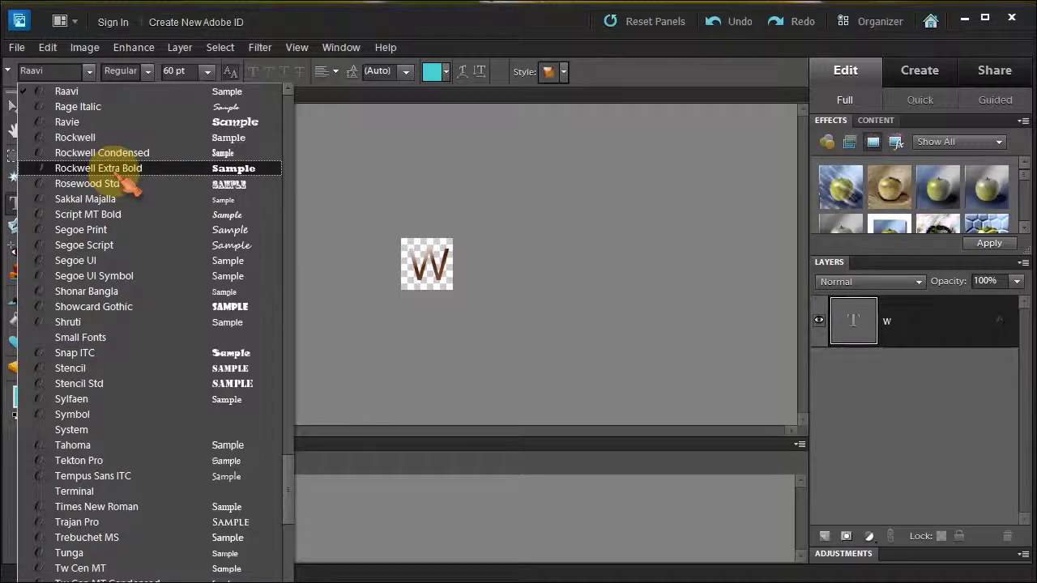
pyautogui.click(98, 168)
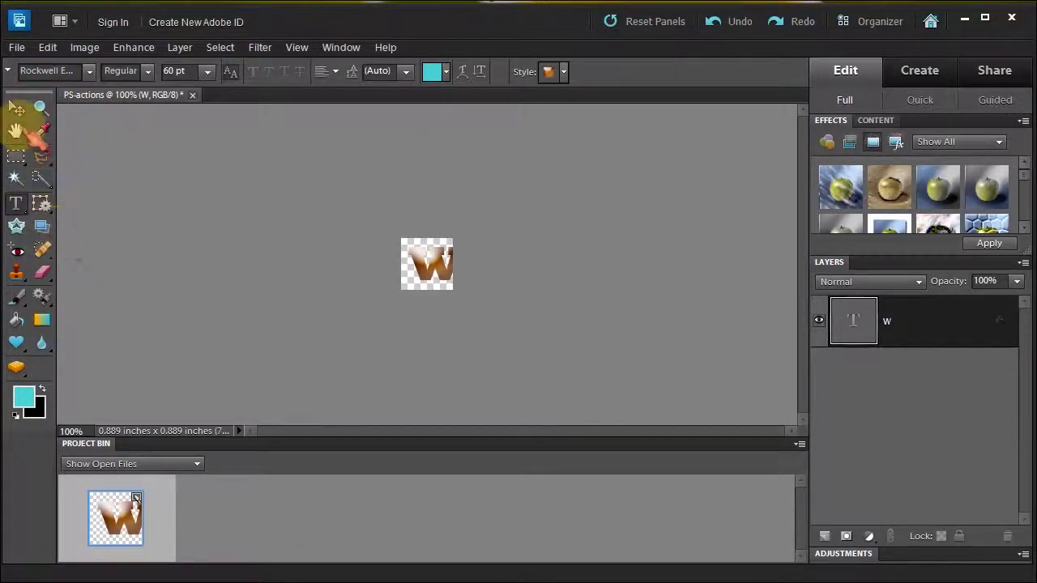
pyautogui.click(16, 109)
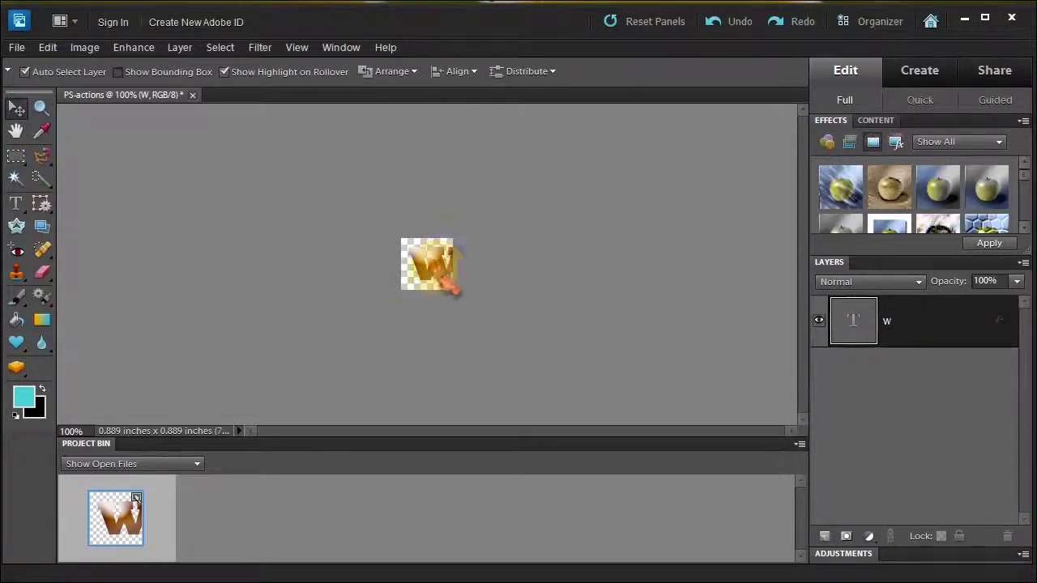
# - Resize the W to 55 pt and confirm cyan as the foreground colour
pyautogui.click(16, 202)
pyautogui.click(172, 72)
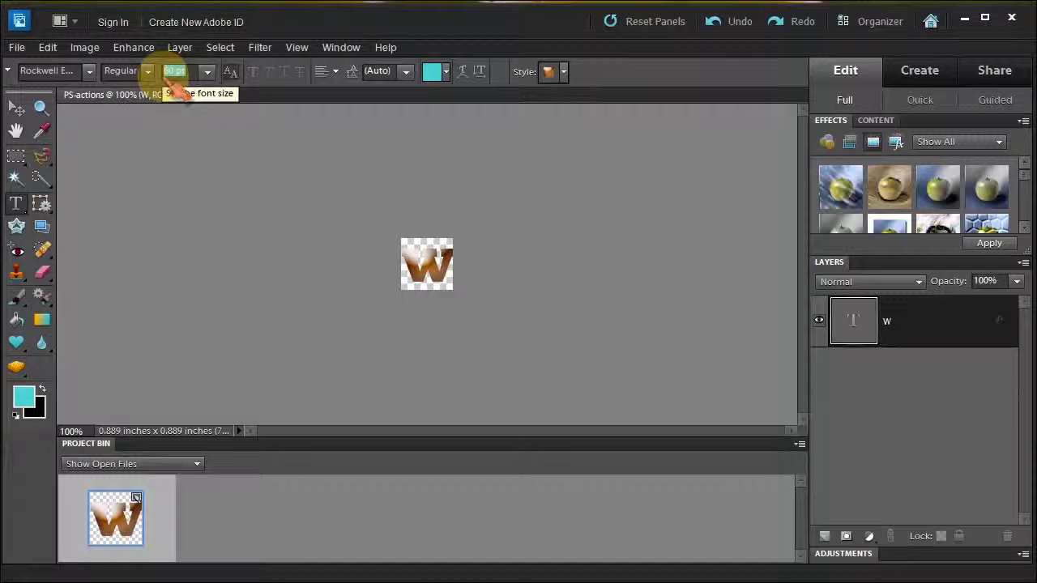
pyautogui.write('55')
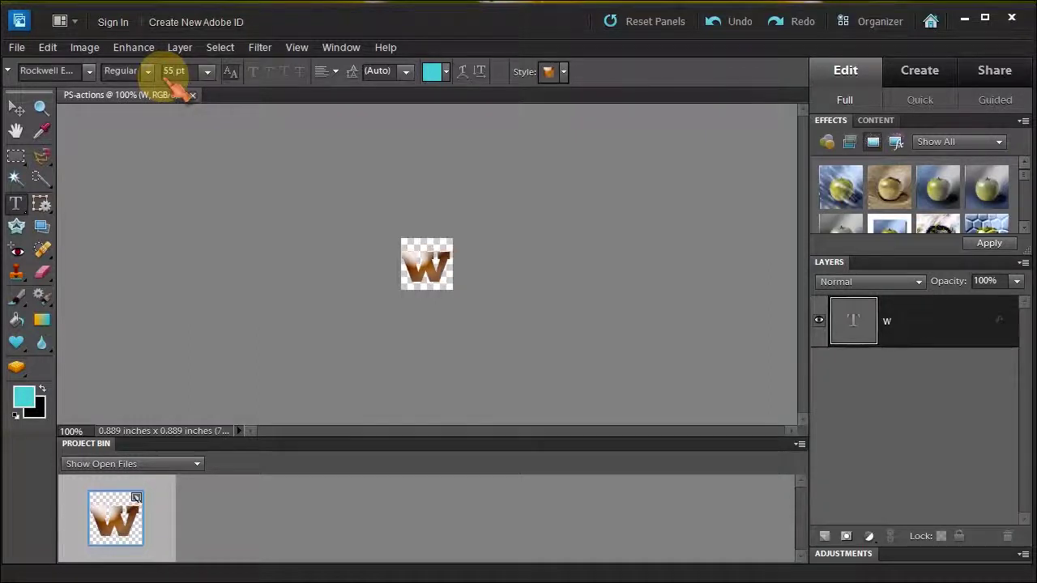
pyautogui.click(16, 107)
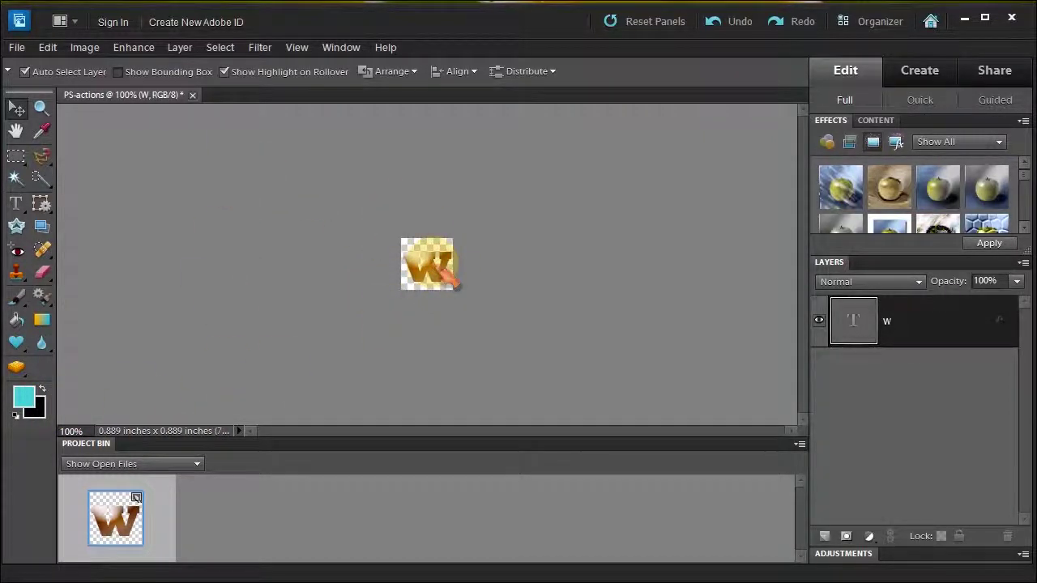
pyautogui.click(27, 402)
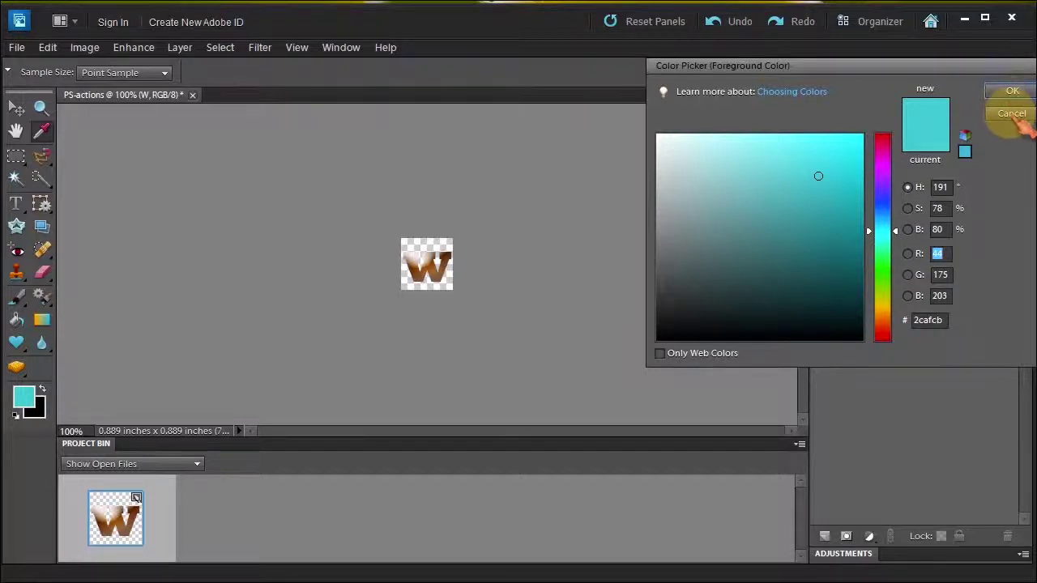
pyautogui.click(1011, 91)
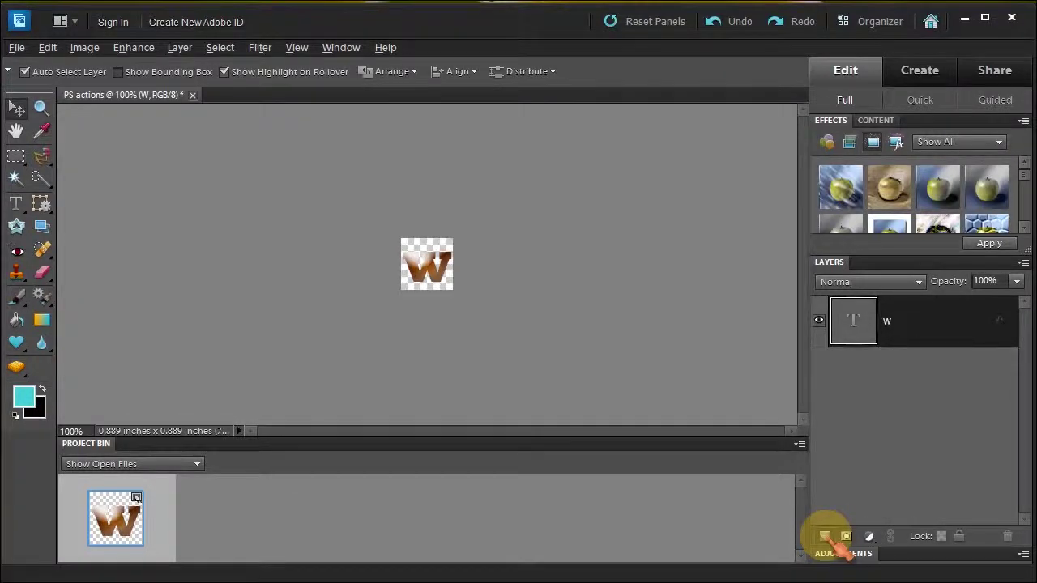
# - Add Layer 1 beneath the W layer and fill it with cyan using the Paint Bucket
pyautogui.click(825, 536)
pyautogui.click(622, 158)
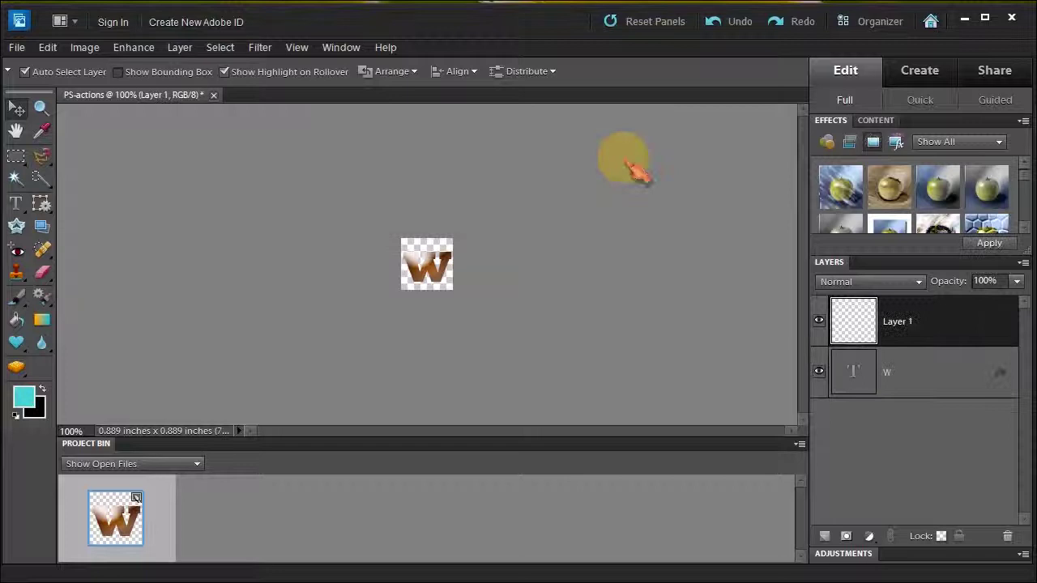
pyautogui.click(1008, 537)
pyautogui.click(476, 239)
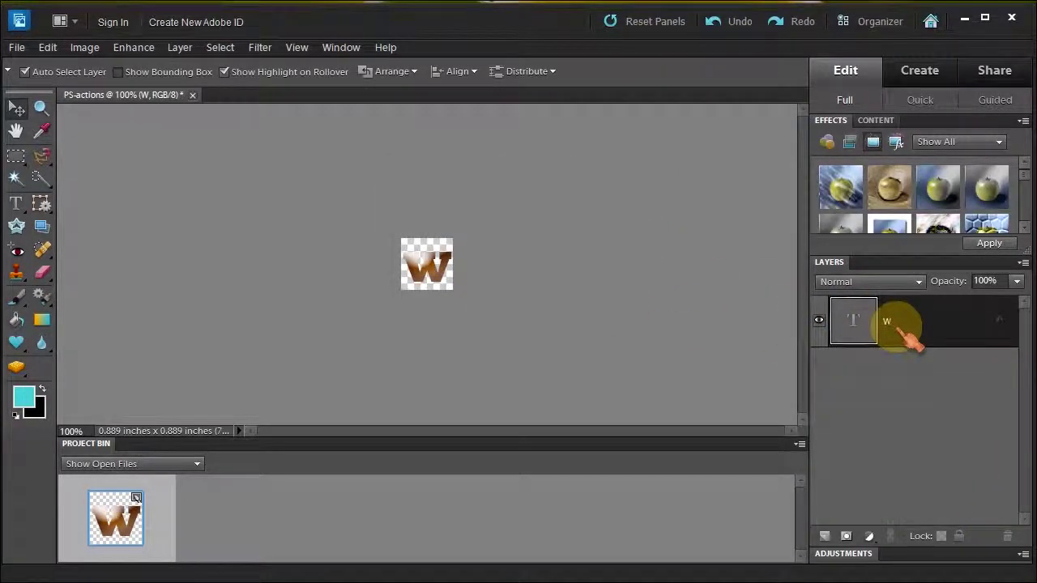
pyautogui.click(825, 537)
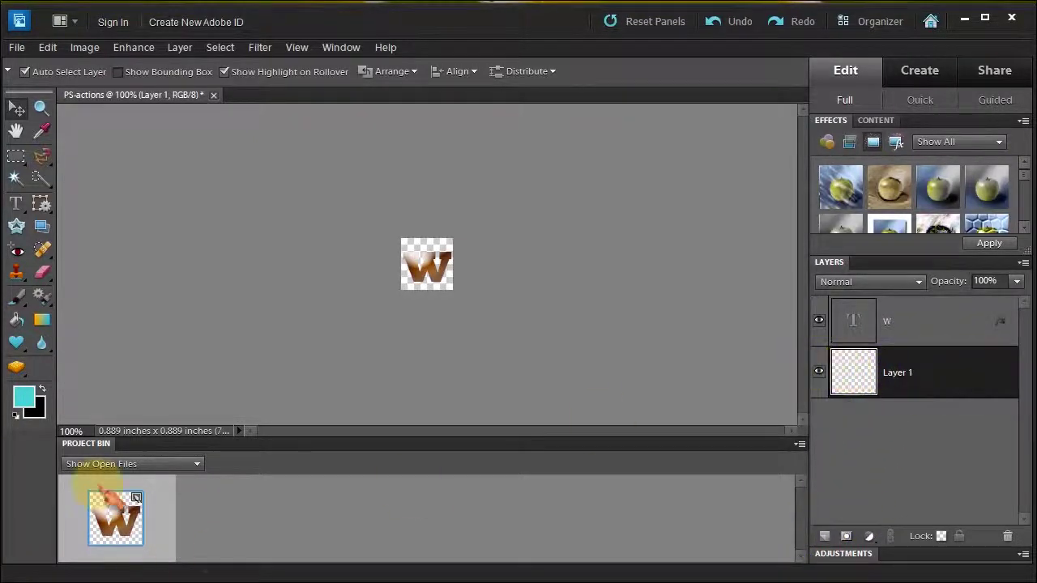
pyautogui.click(17, 321)
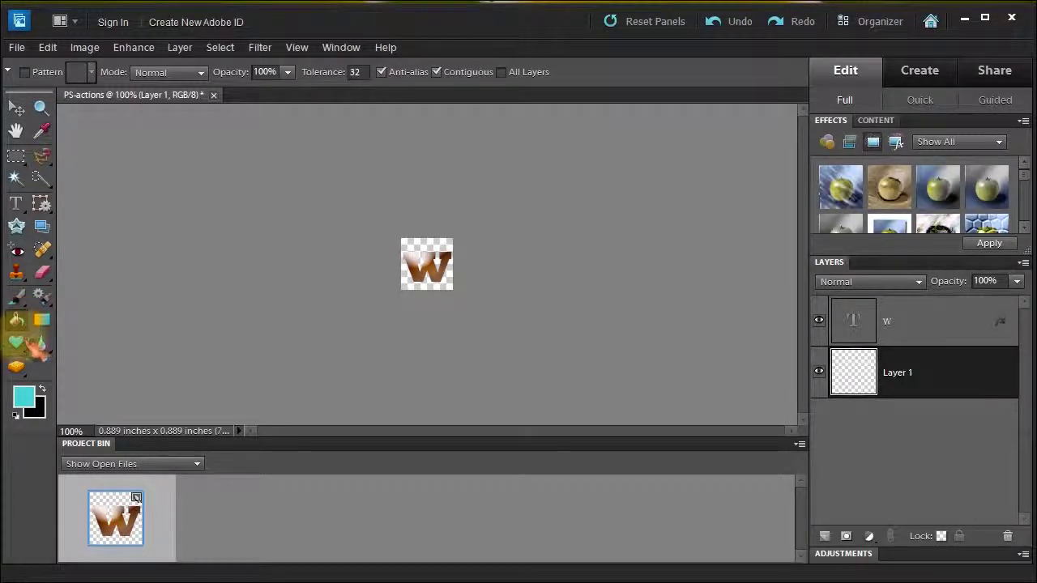
pyautogui.click(428, 264)
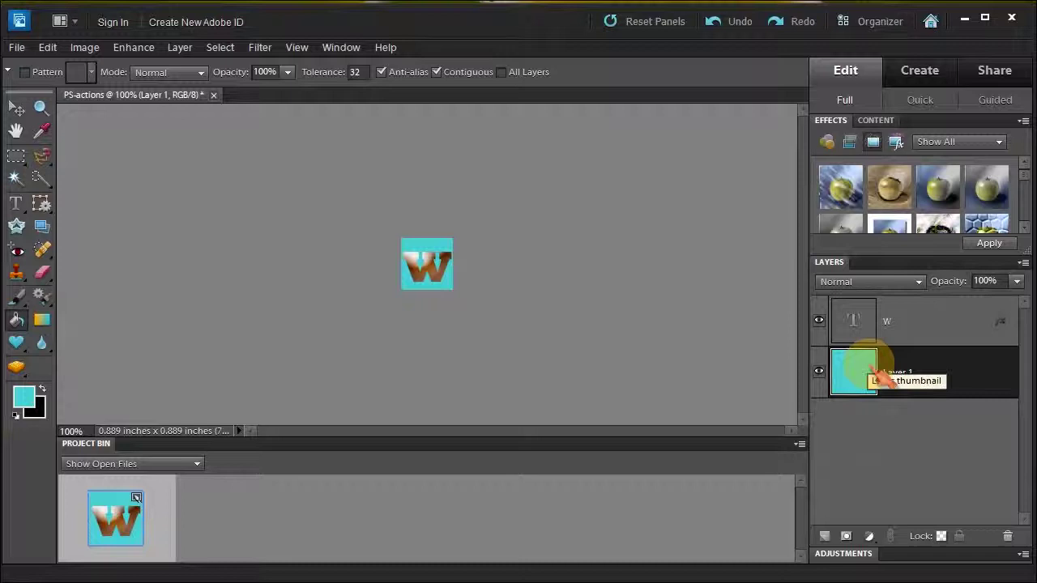
# - Start Save for Web for PS-actions and browse the save location to ProgramData\Adobe
pyautogui.click(16, 47)
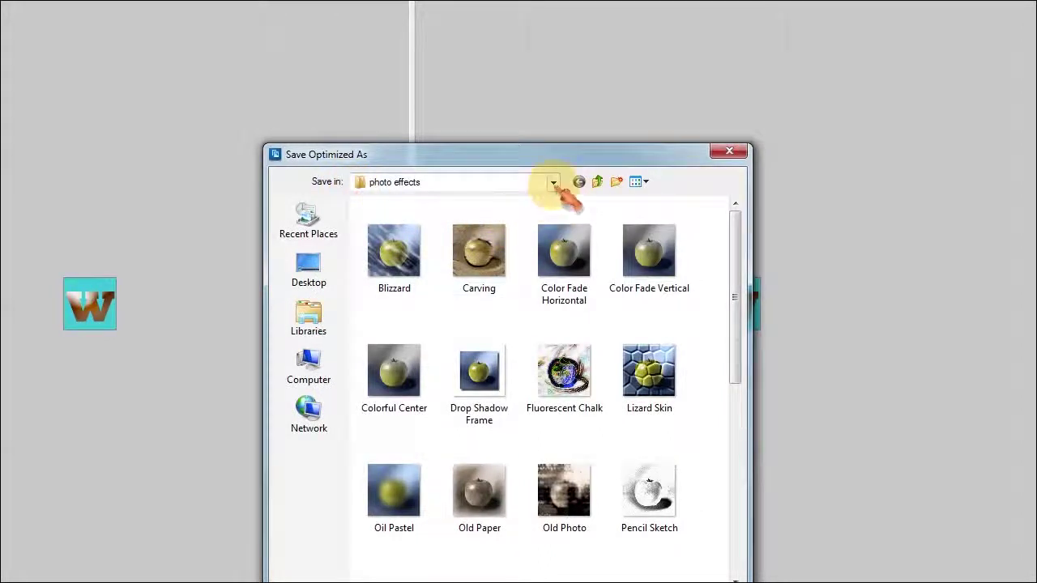
pyautogui.click(553, 183)
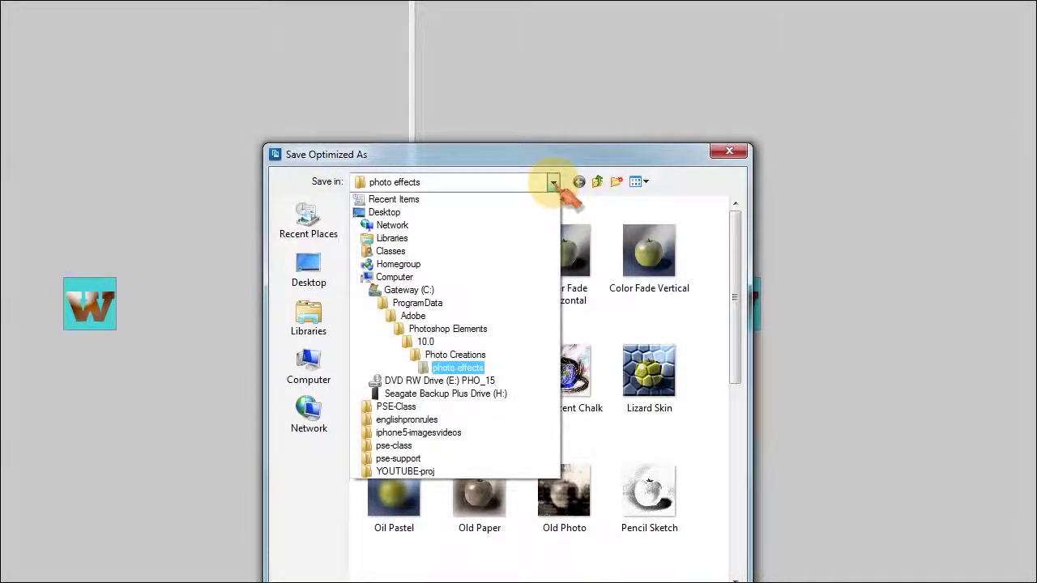
pyautogui.click(417, 303)
pyautogui.doubleClick(377, 267)
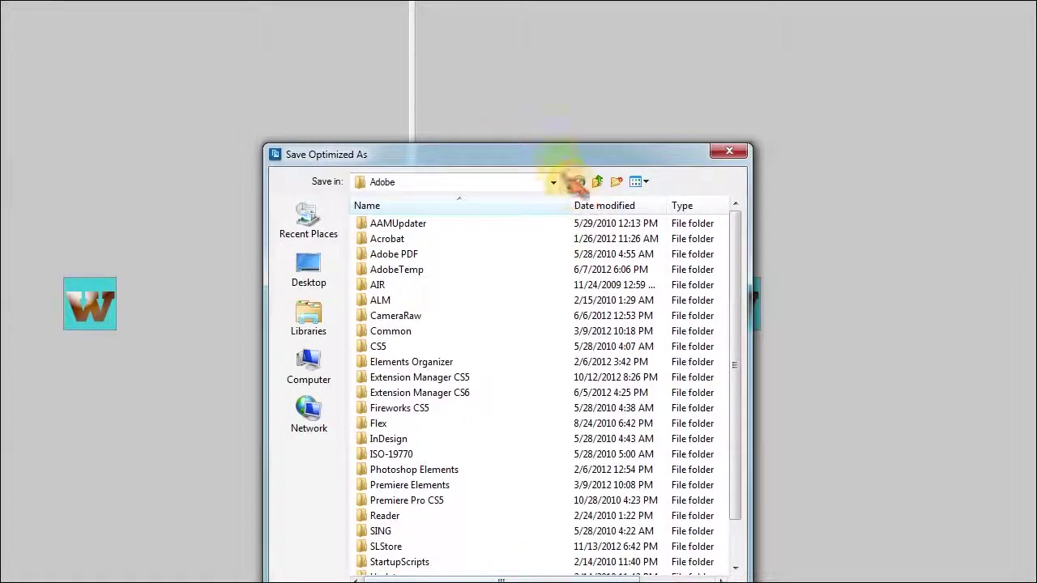
pyautogui.moveTo(559, 154); pyautogui.dragTo(525, 42)
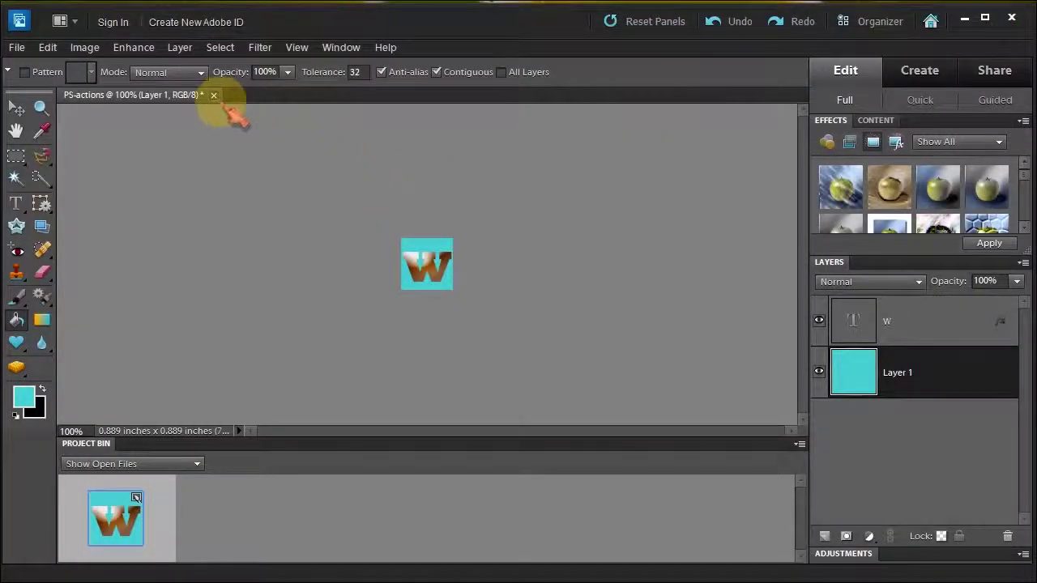
# - Close the PS-actions document, declining to save changes
pyautogui.click(214, 95)
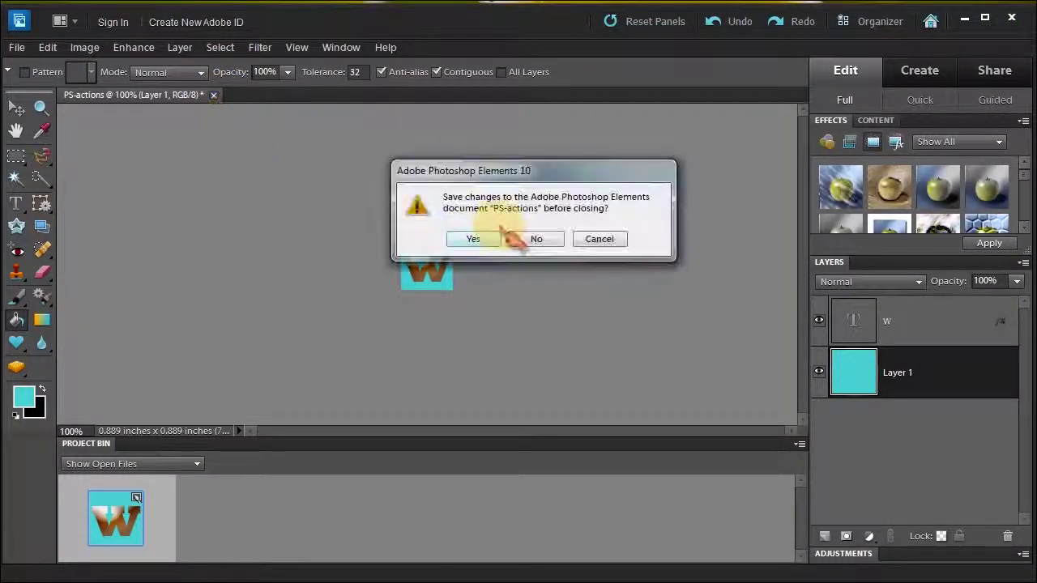
pyautogui.click(536, 238)
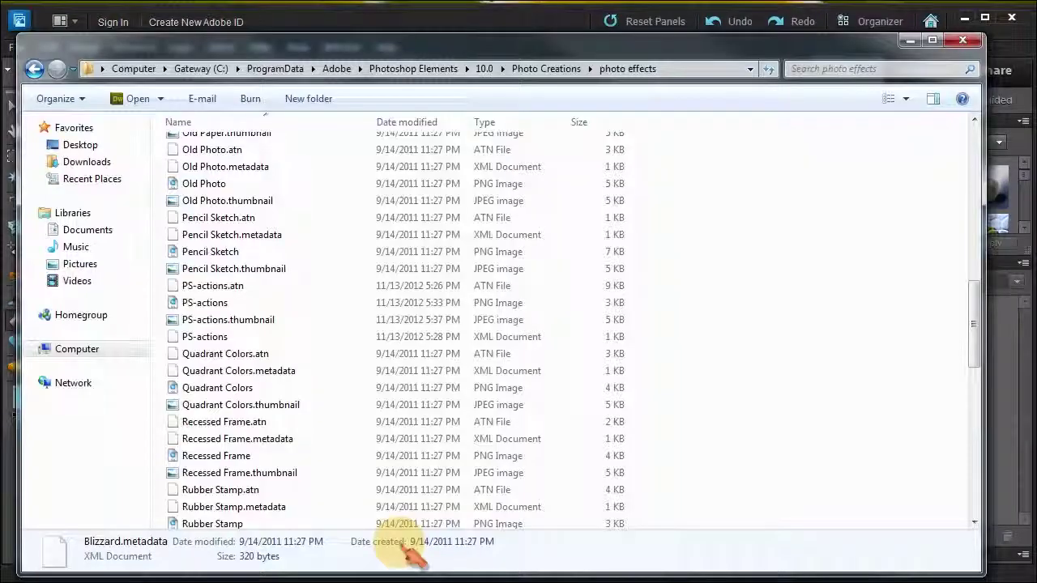
# - Bring up Explorer's photo effects folder showing the PS-actions .atn, PNG, thumbnail and XML files
pyautogui.hotkey('alt', 'Tab')
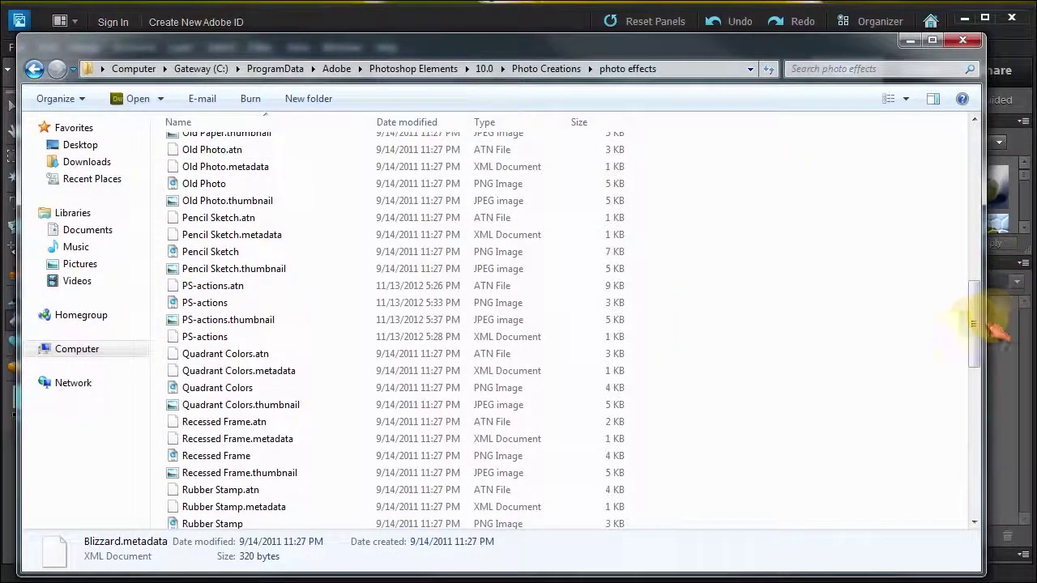
pyautogui.moveTo(973, 324); pyautogui.dragTo(973, 321)
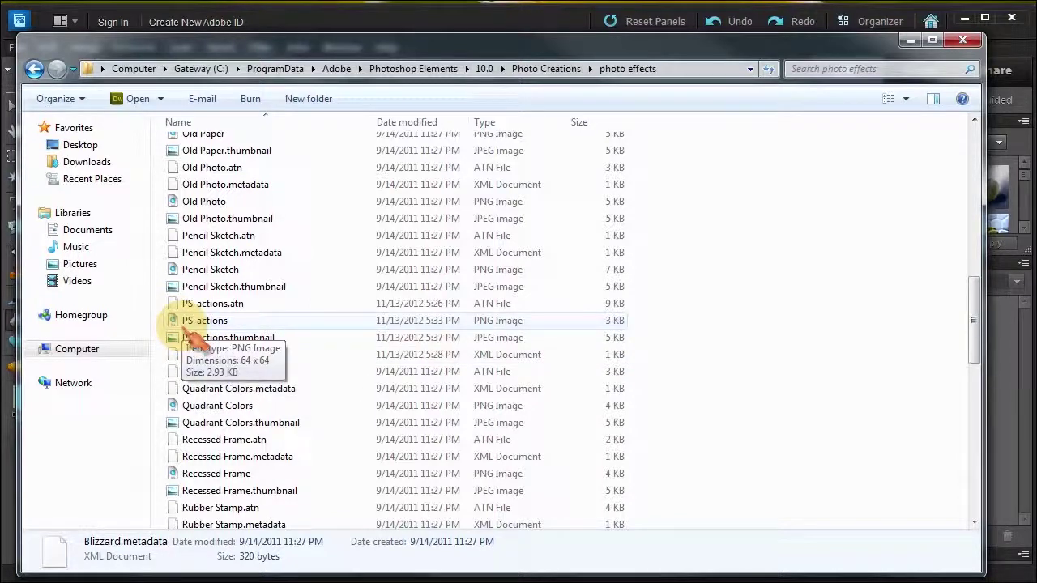
# - Navigate to the Locale\en_us folder and delete MediaDatabaseOLD.db3
pyautogui.click(34, 69)
pyautogui.click(34, 69)
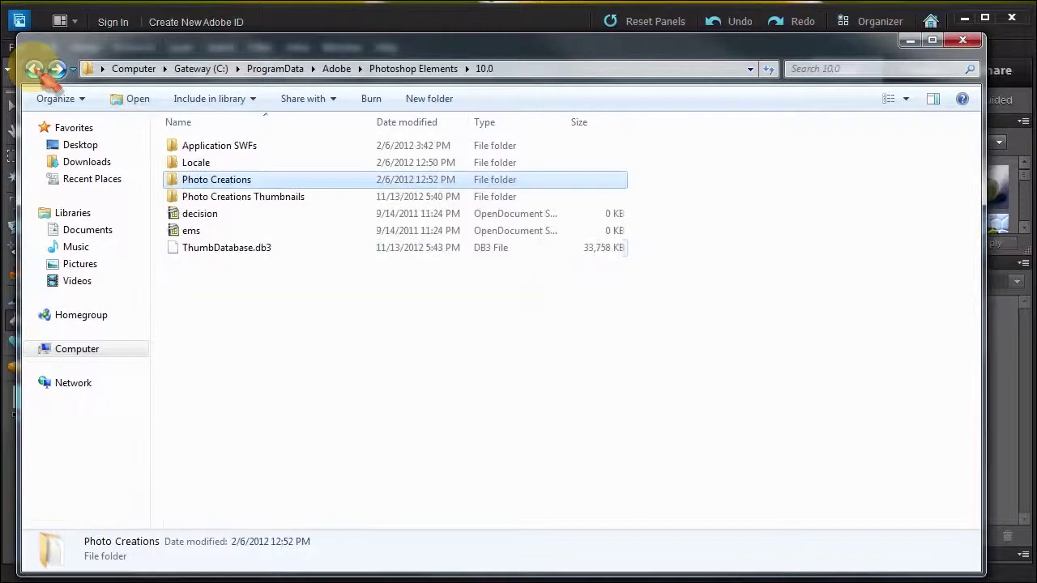
pyautogui.doubleClick(199, 164)
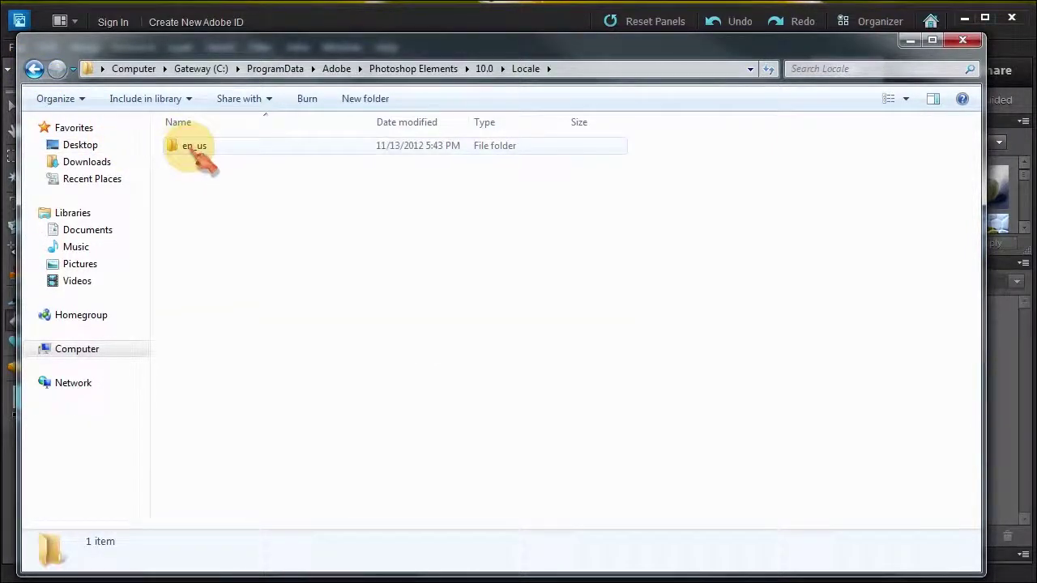
pyautogui.doubleClick(195, 148)
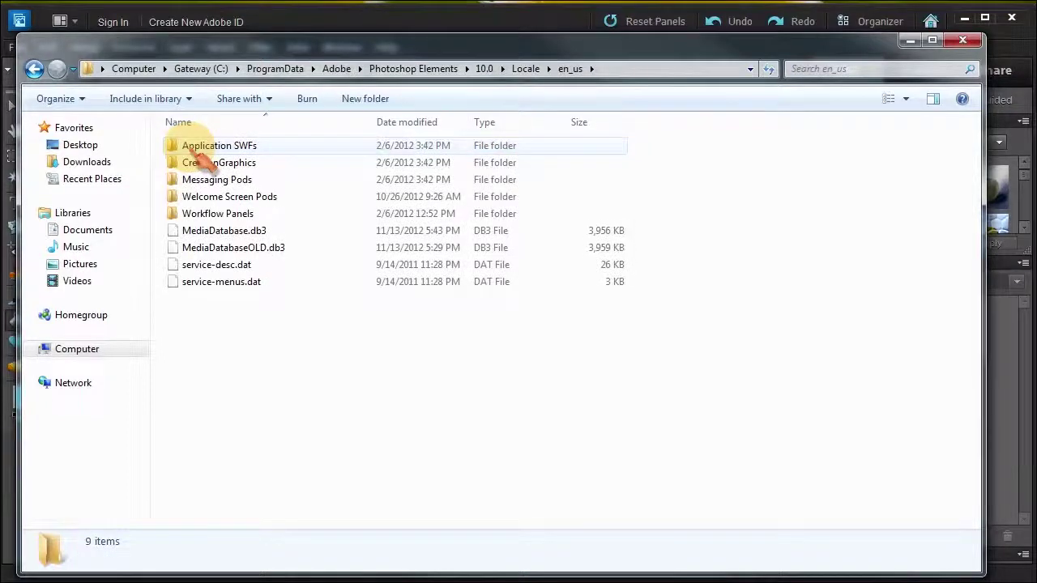
pyautogui.click(234, 247)
pyautogui.press('Delete')
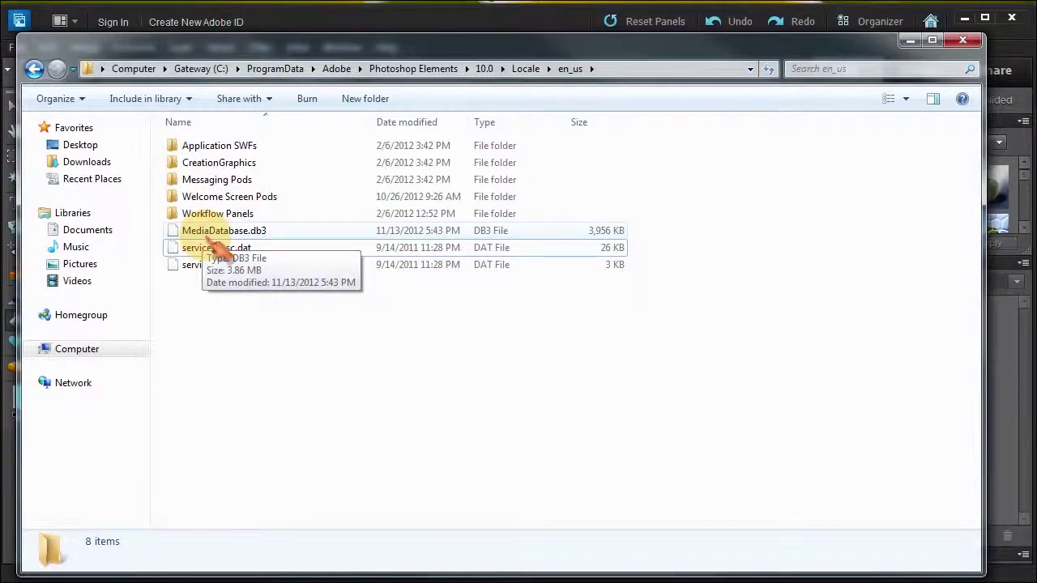
# - Rename MediaDatabase.db3, then remove the added letters so it keeps its original name
pyautogui.click(217, 235)
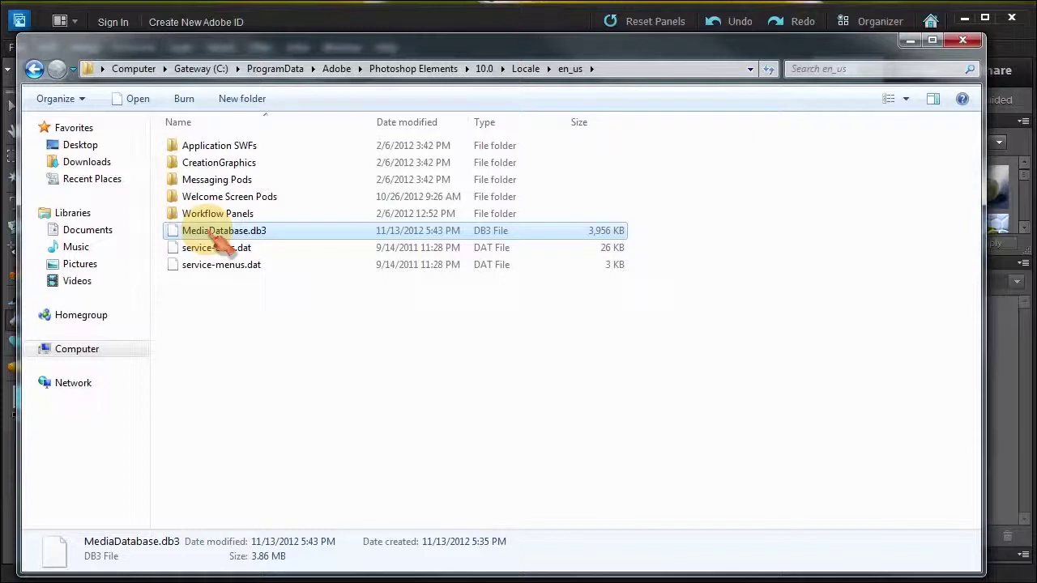
pyautogui.click(219, 233)
pyautogui.click(253, 237)
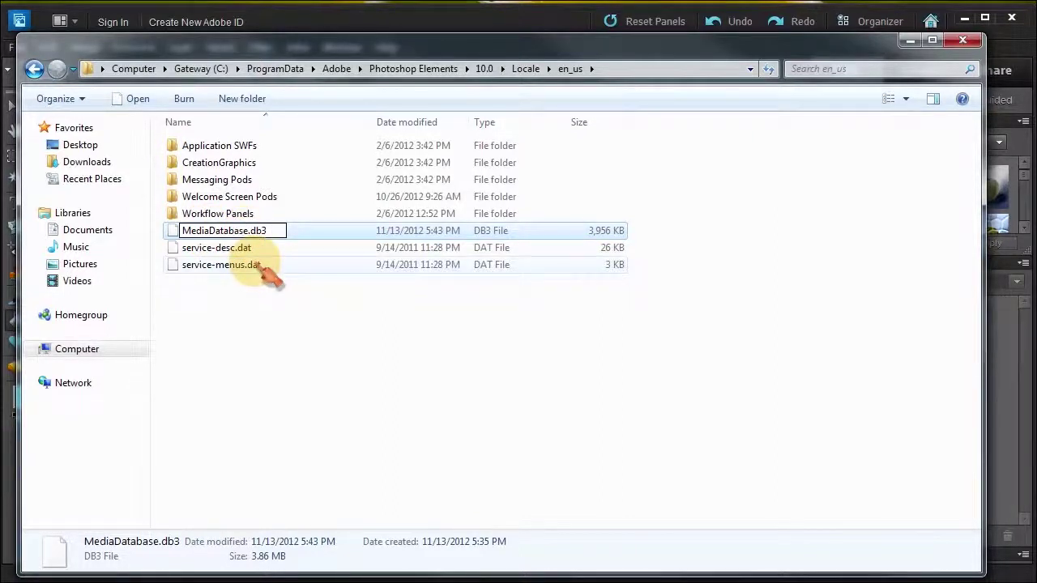
pyautogui.write('OLD')
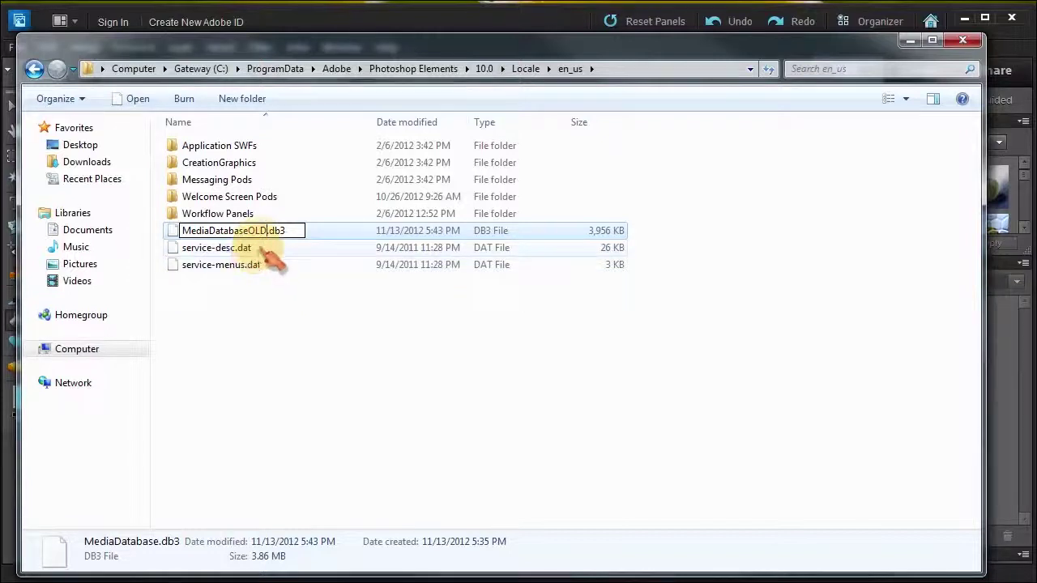
pyautogui.press('BackSpace')
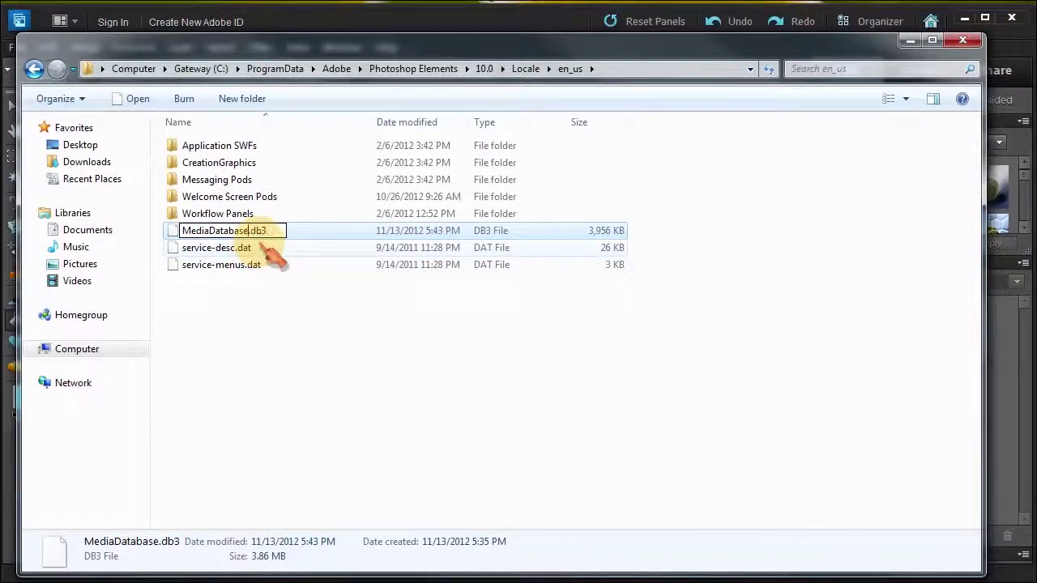
pyautogui.click(260, 279)
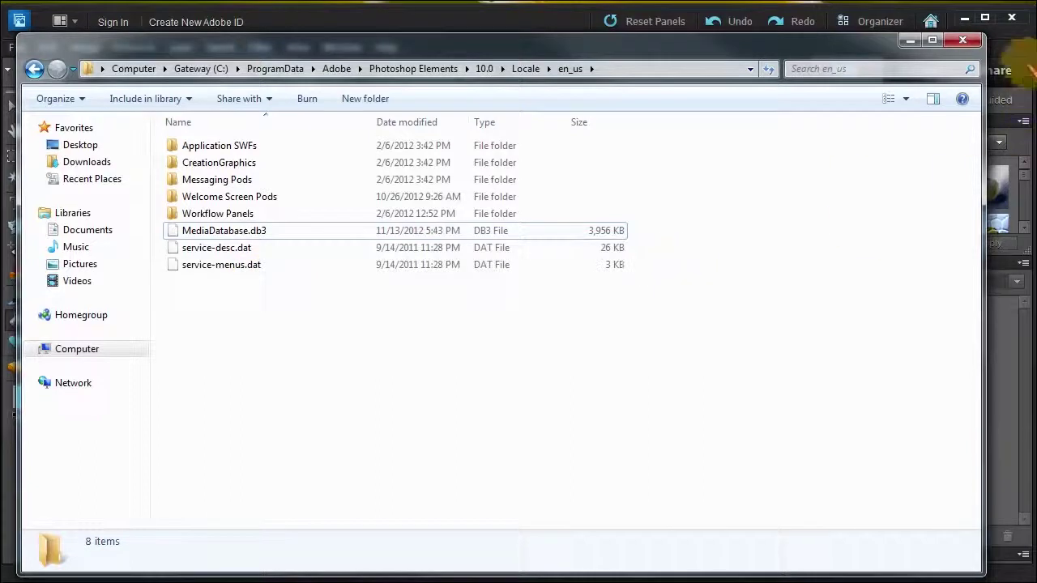
# - Close the Explorer window and launch the Photoshop Elements Editor from the Welcome screen
pyautogui.click(969, 40)
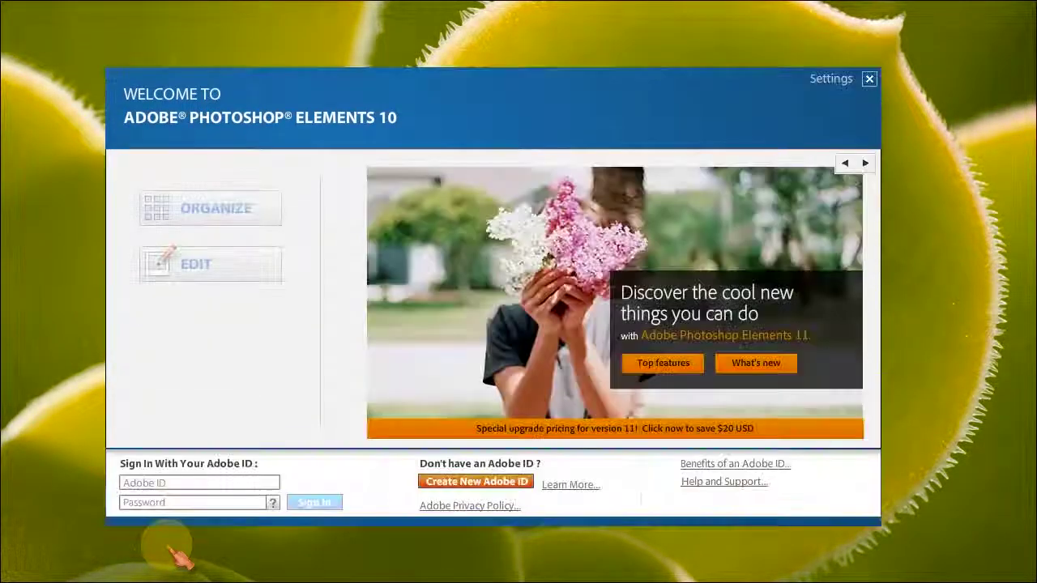
pyautogui.click(219, 269)
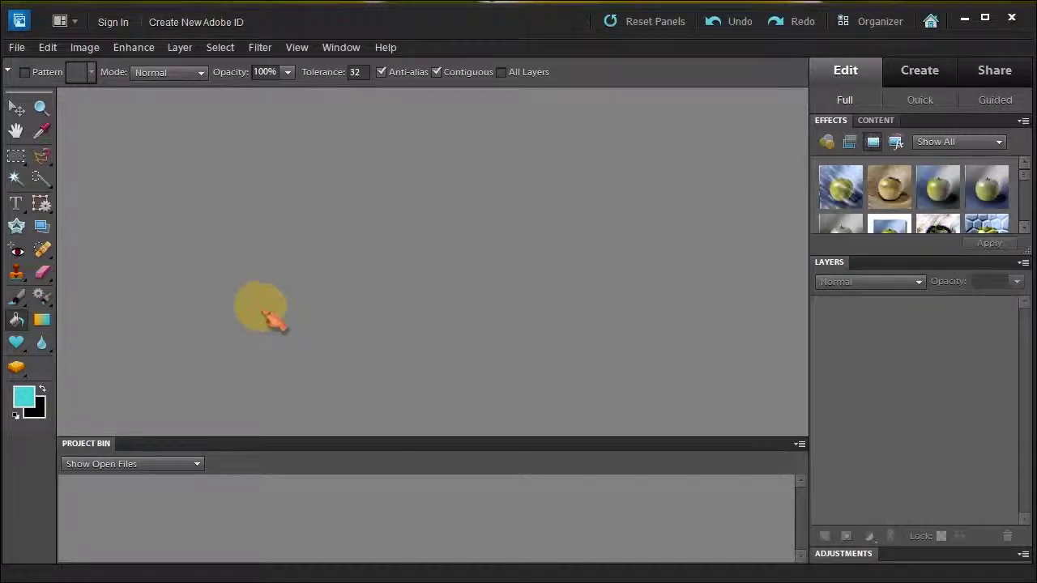
# - Reopen lighten_darken_skin_tones_guy.psd from the recently edited files list
pyautogui.click(16, 47)
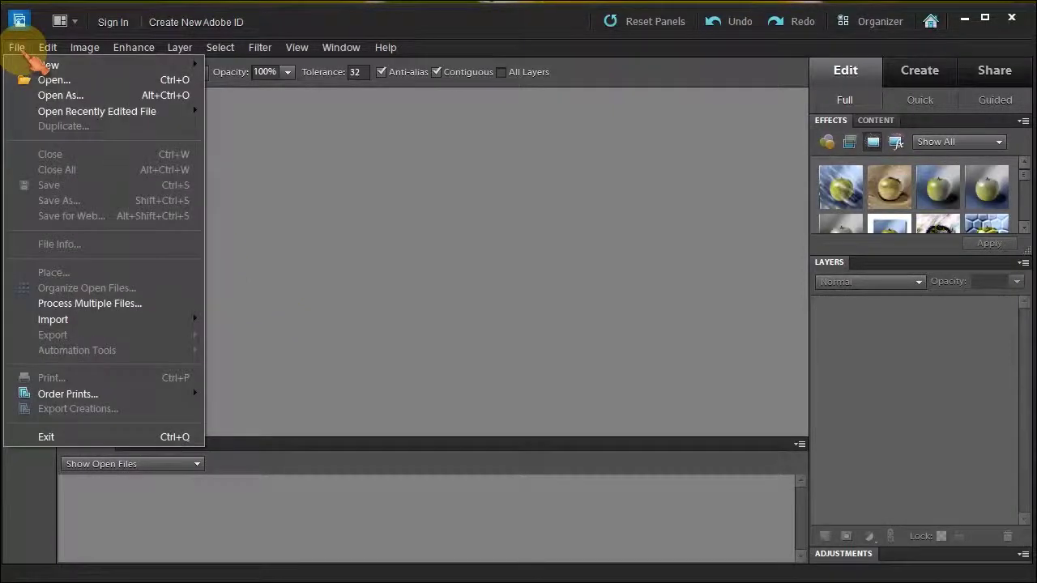
pyautogui.moveTo(40, 115)
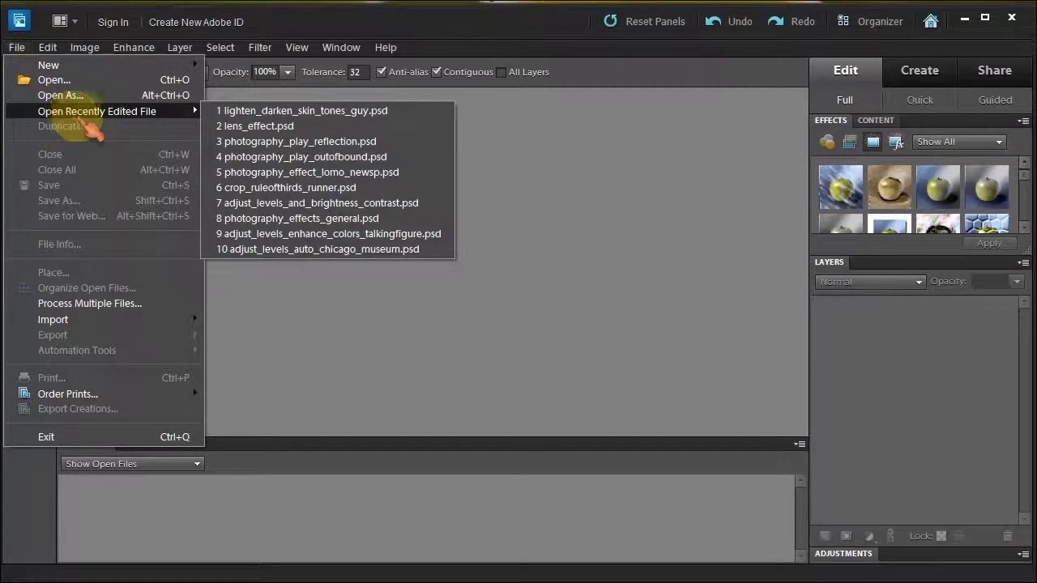
pyautogui.click(261, 112)
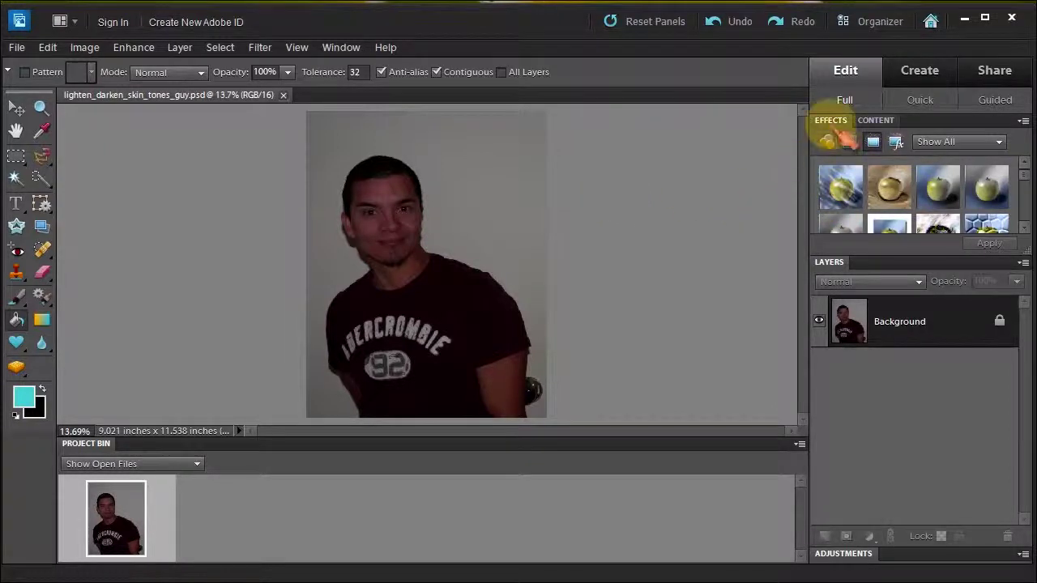
# - Show all effect categories and scroll the Effects panel down to the W watermark actions
pyautogui.click(955, 142)
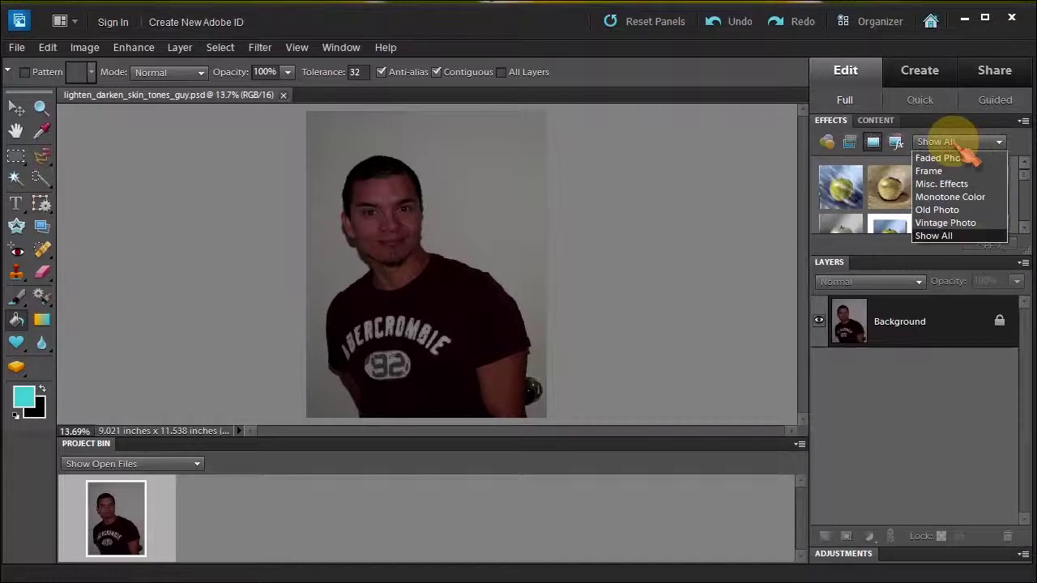
pyautogui.click(935, 235)
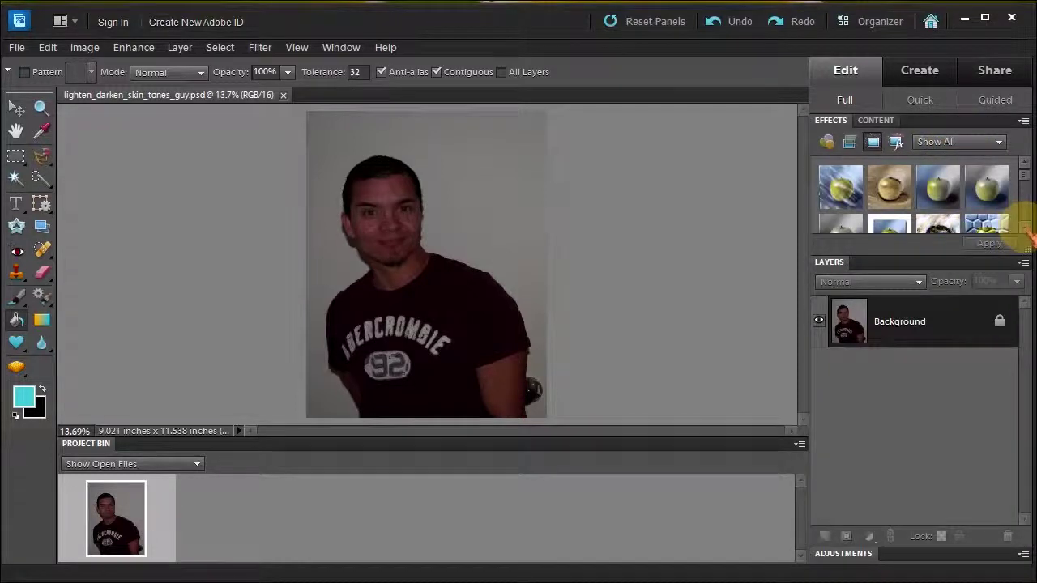
pyautogui.click(1024, 228)
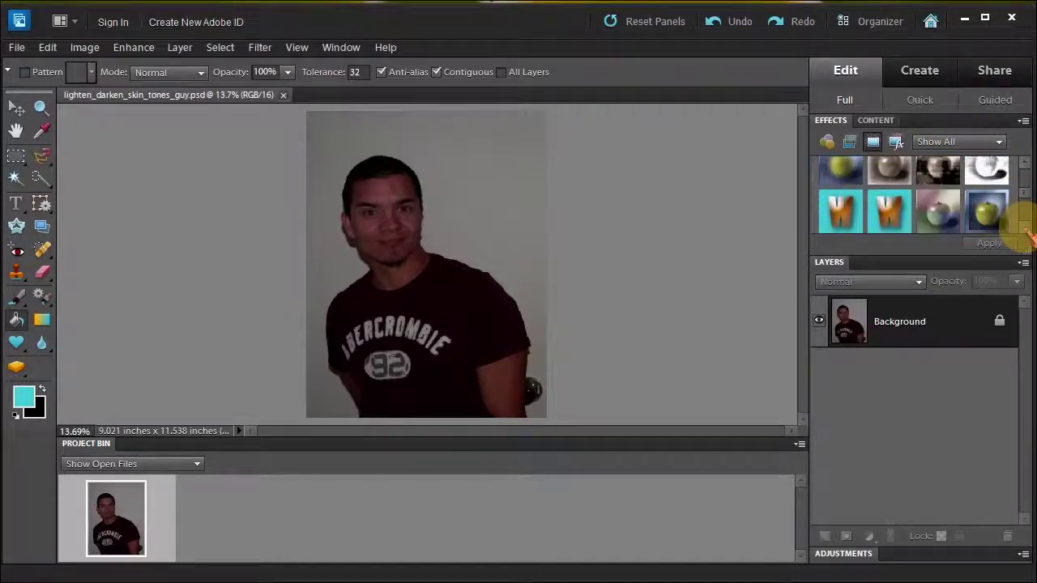
pyautogui.click(1025, 228)
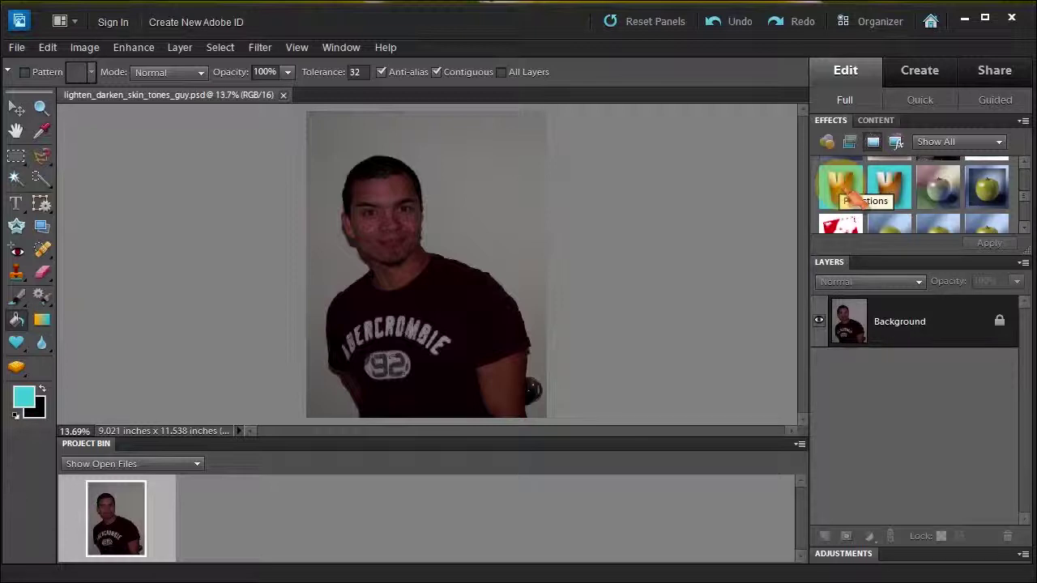
# - Apply the first W action to the portrait, accepting its messages to add 15%-opacity watermark text
pyautogui.moveTo(847, 193); pyautogui.dragTo(405, 268)
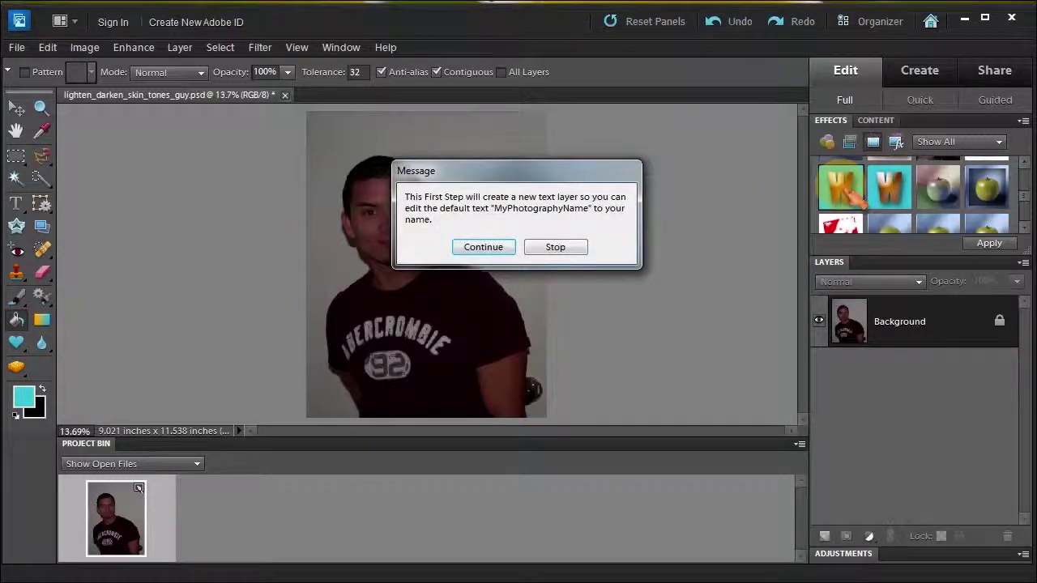
pyautogui.click(482, 247)
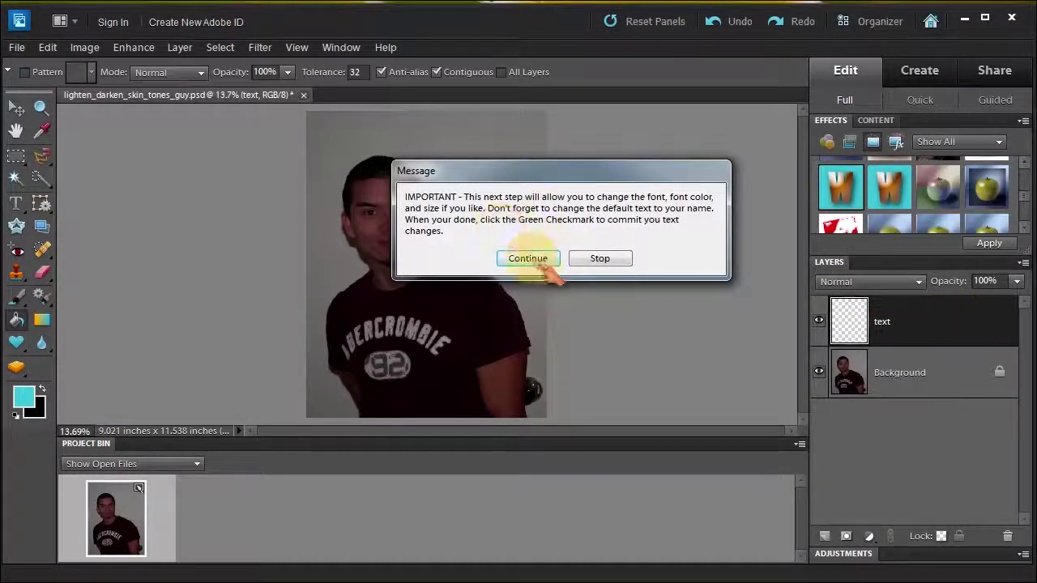
pyautogui.click(527, 258)
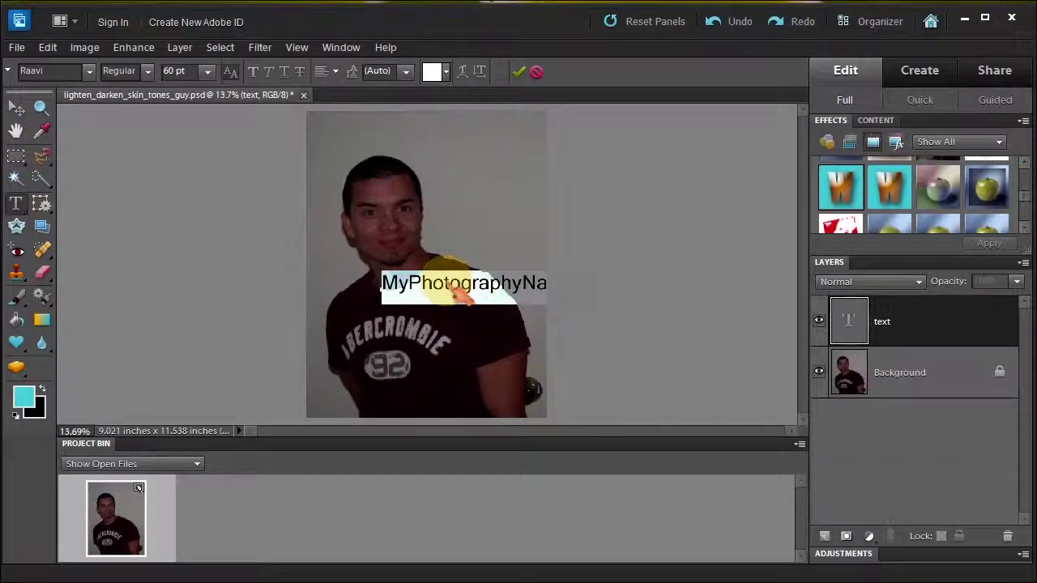
pyautogui.click(517, 73)
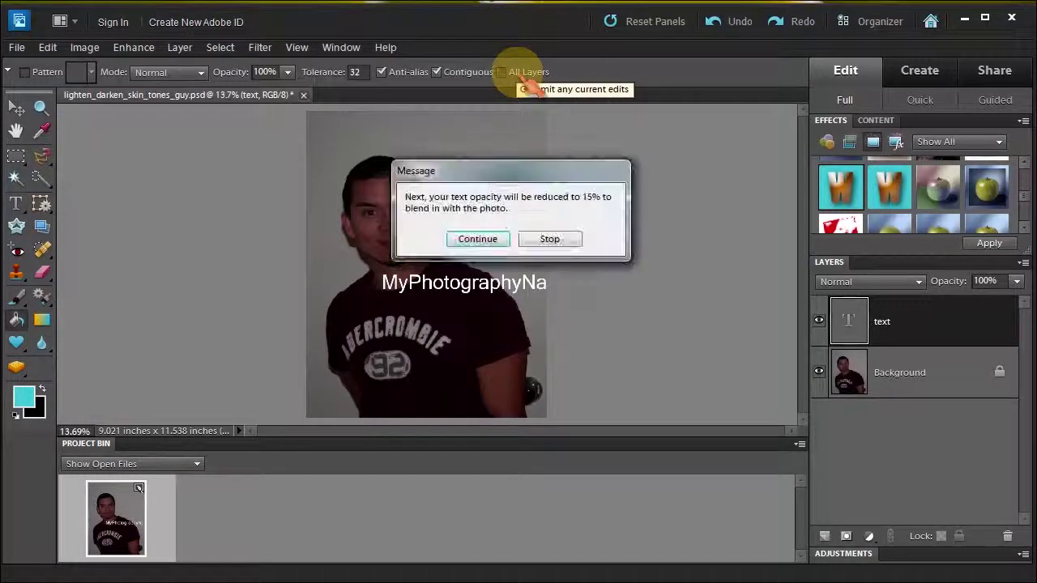
pyautogui.click(478, 240)
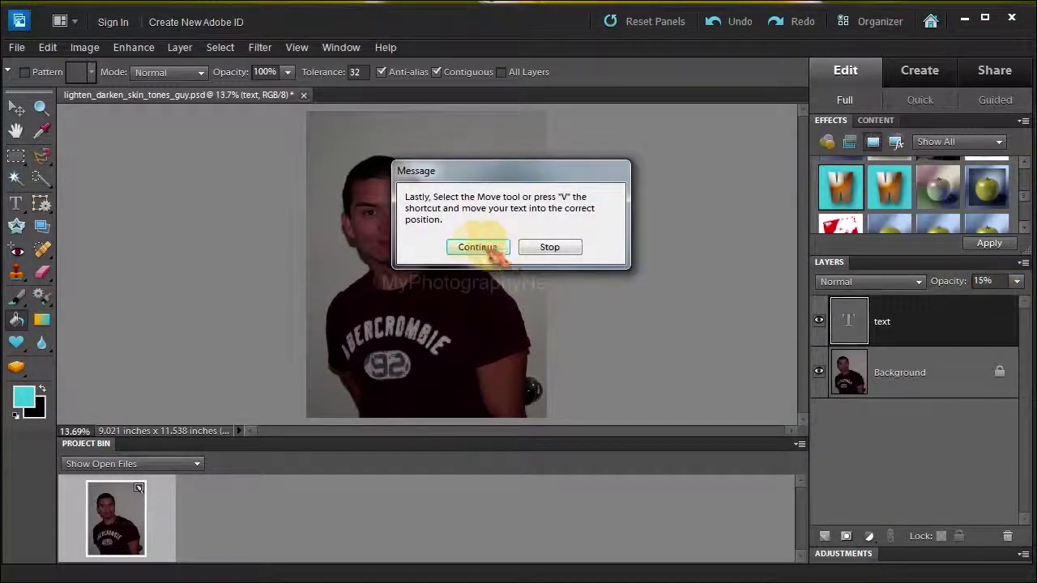
pyautogui.click(483, 249)
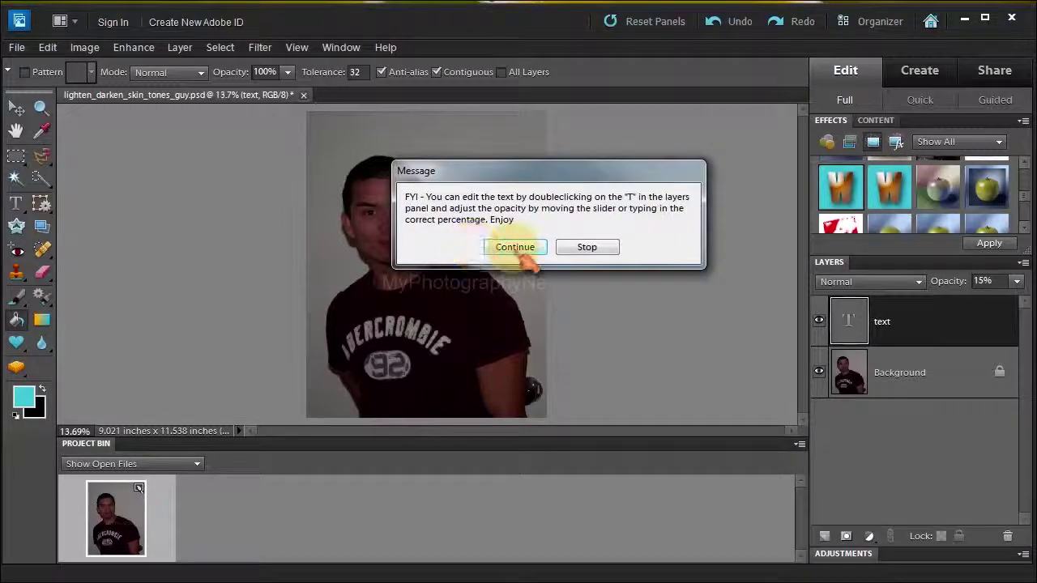
pyautogui.click(518, 248)
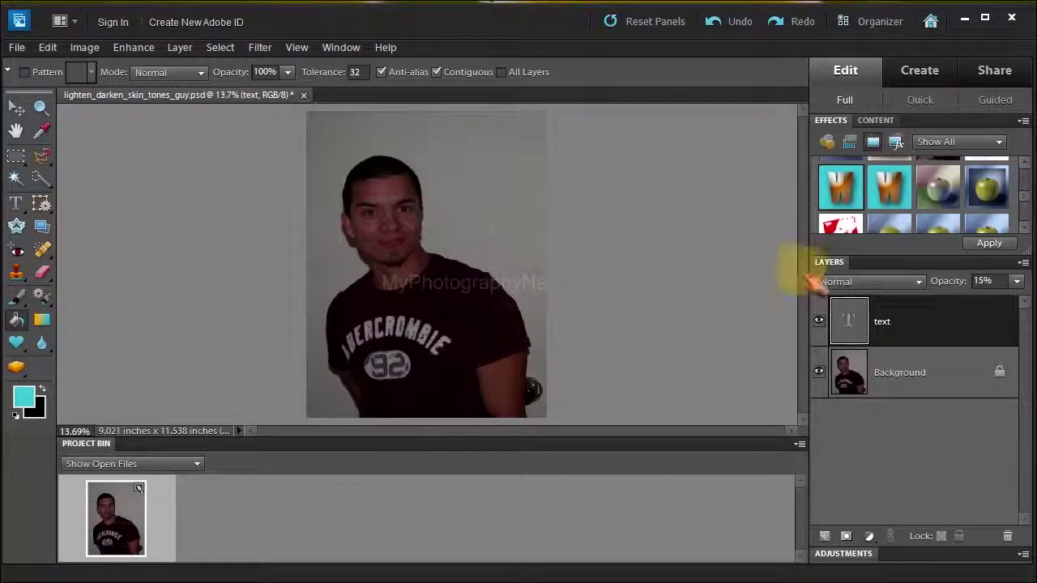
pyautogui.doubleClick(851, 320)
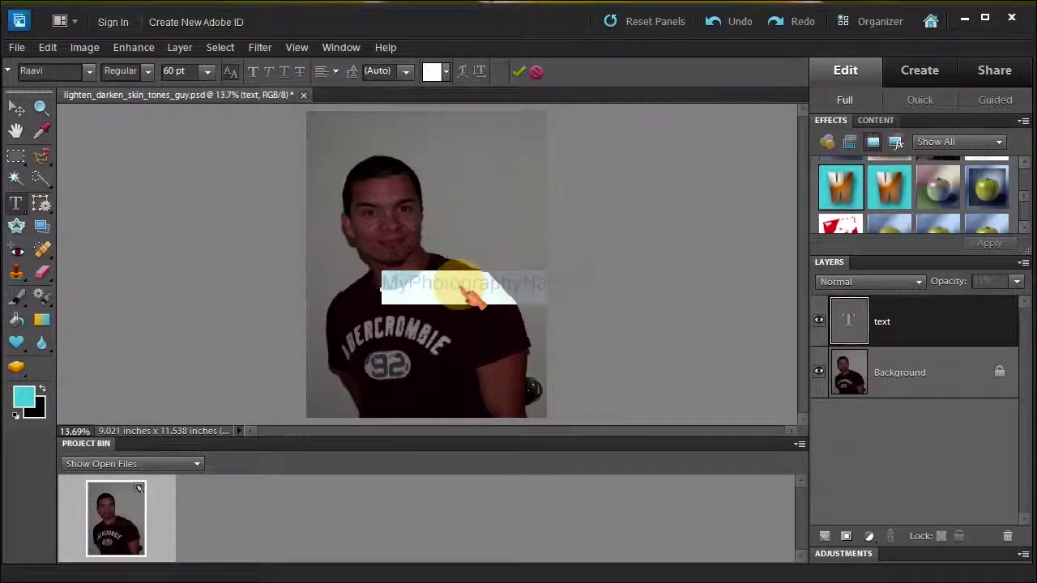
# - Commit the MyPhotographyName text and move it lower-left across the shirt
pyautogui.click(521, 73)
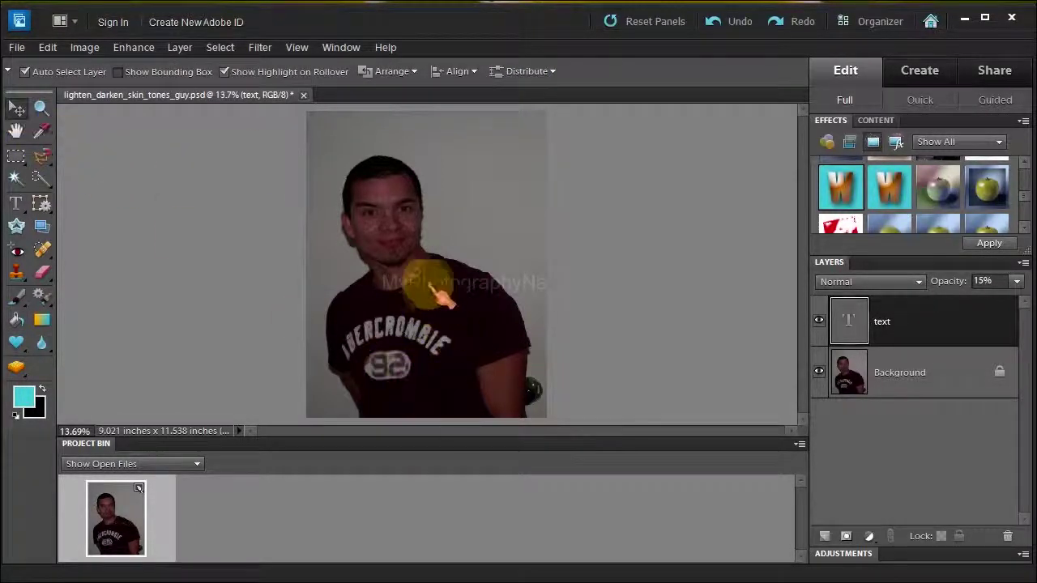
pyautogui.moveTo(429, 278); pyautogui.dragTo(364, 303)
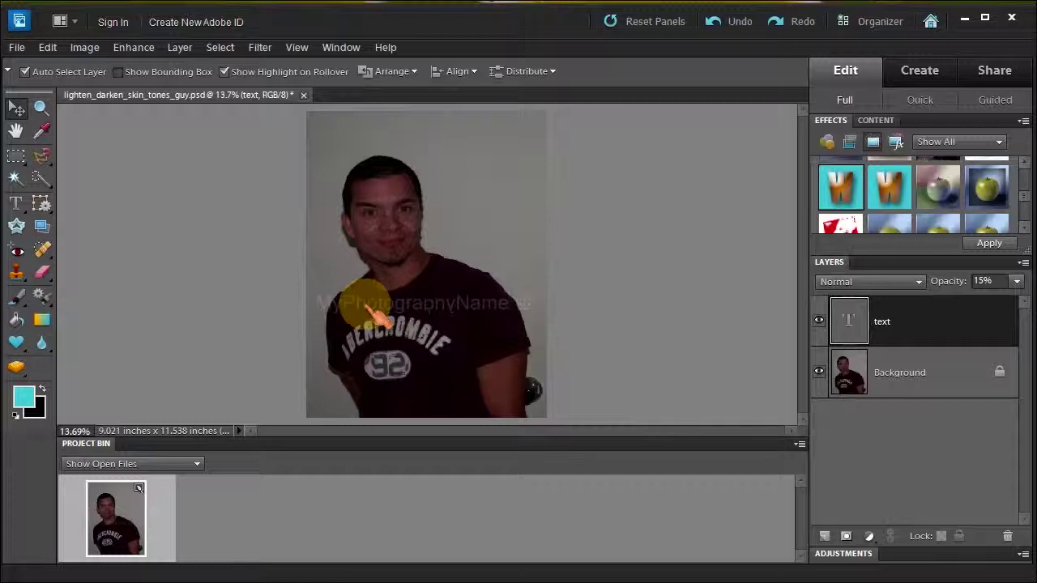